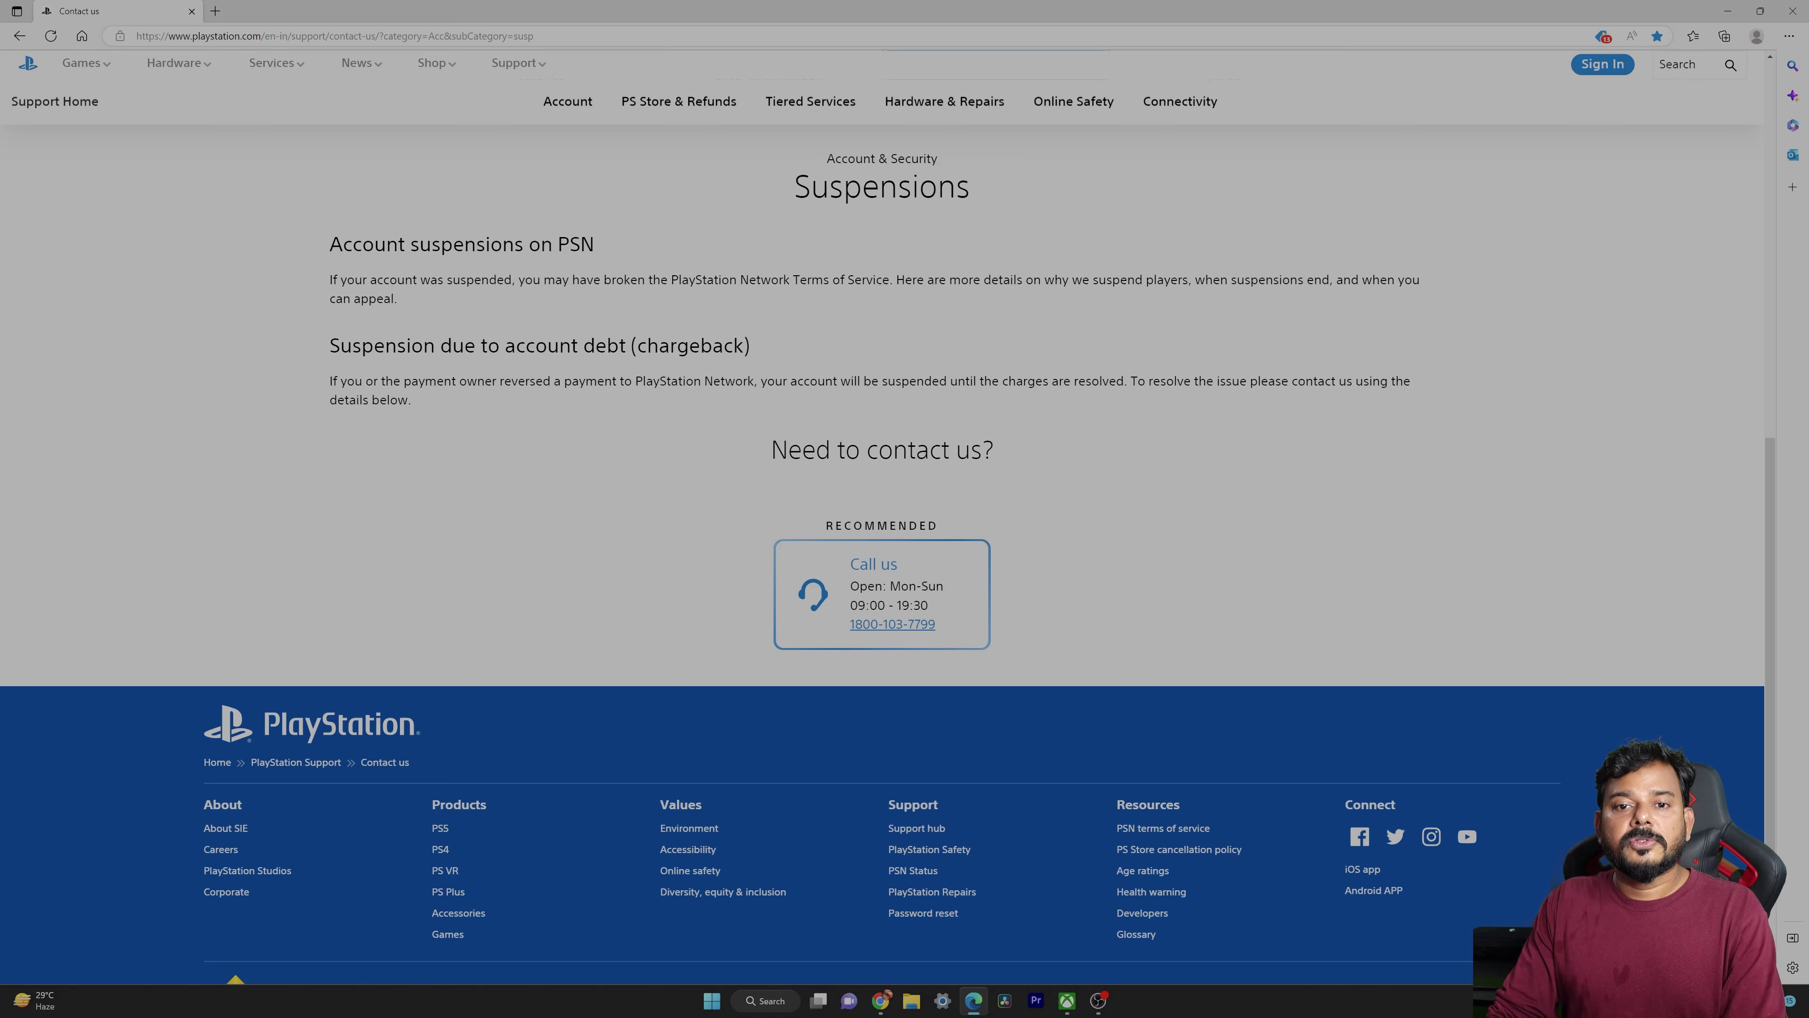
Change the page address region code from en-in to en-us to load the US Suspensions page.
left_click(267, 36)
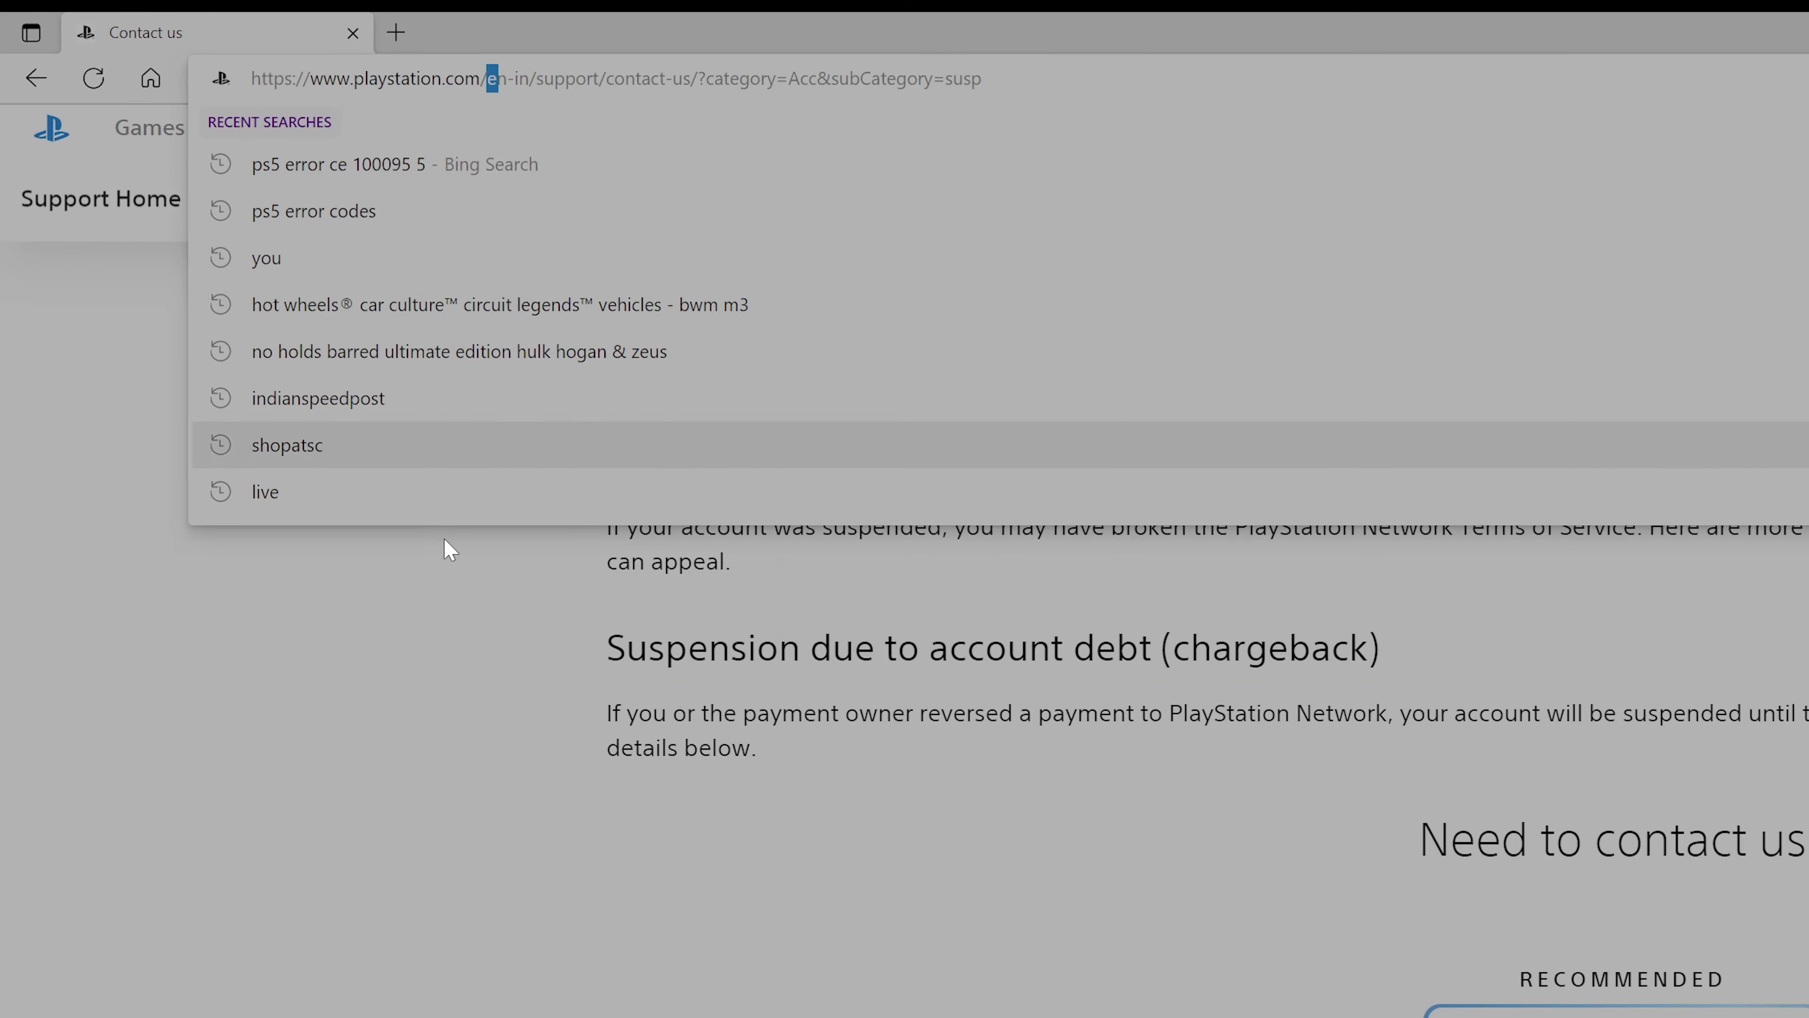
left_click(237, 392)
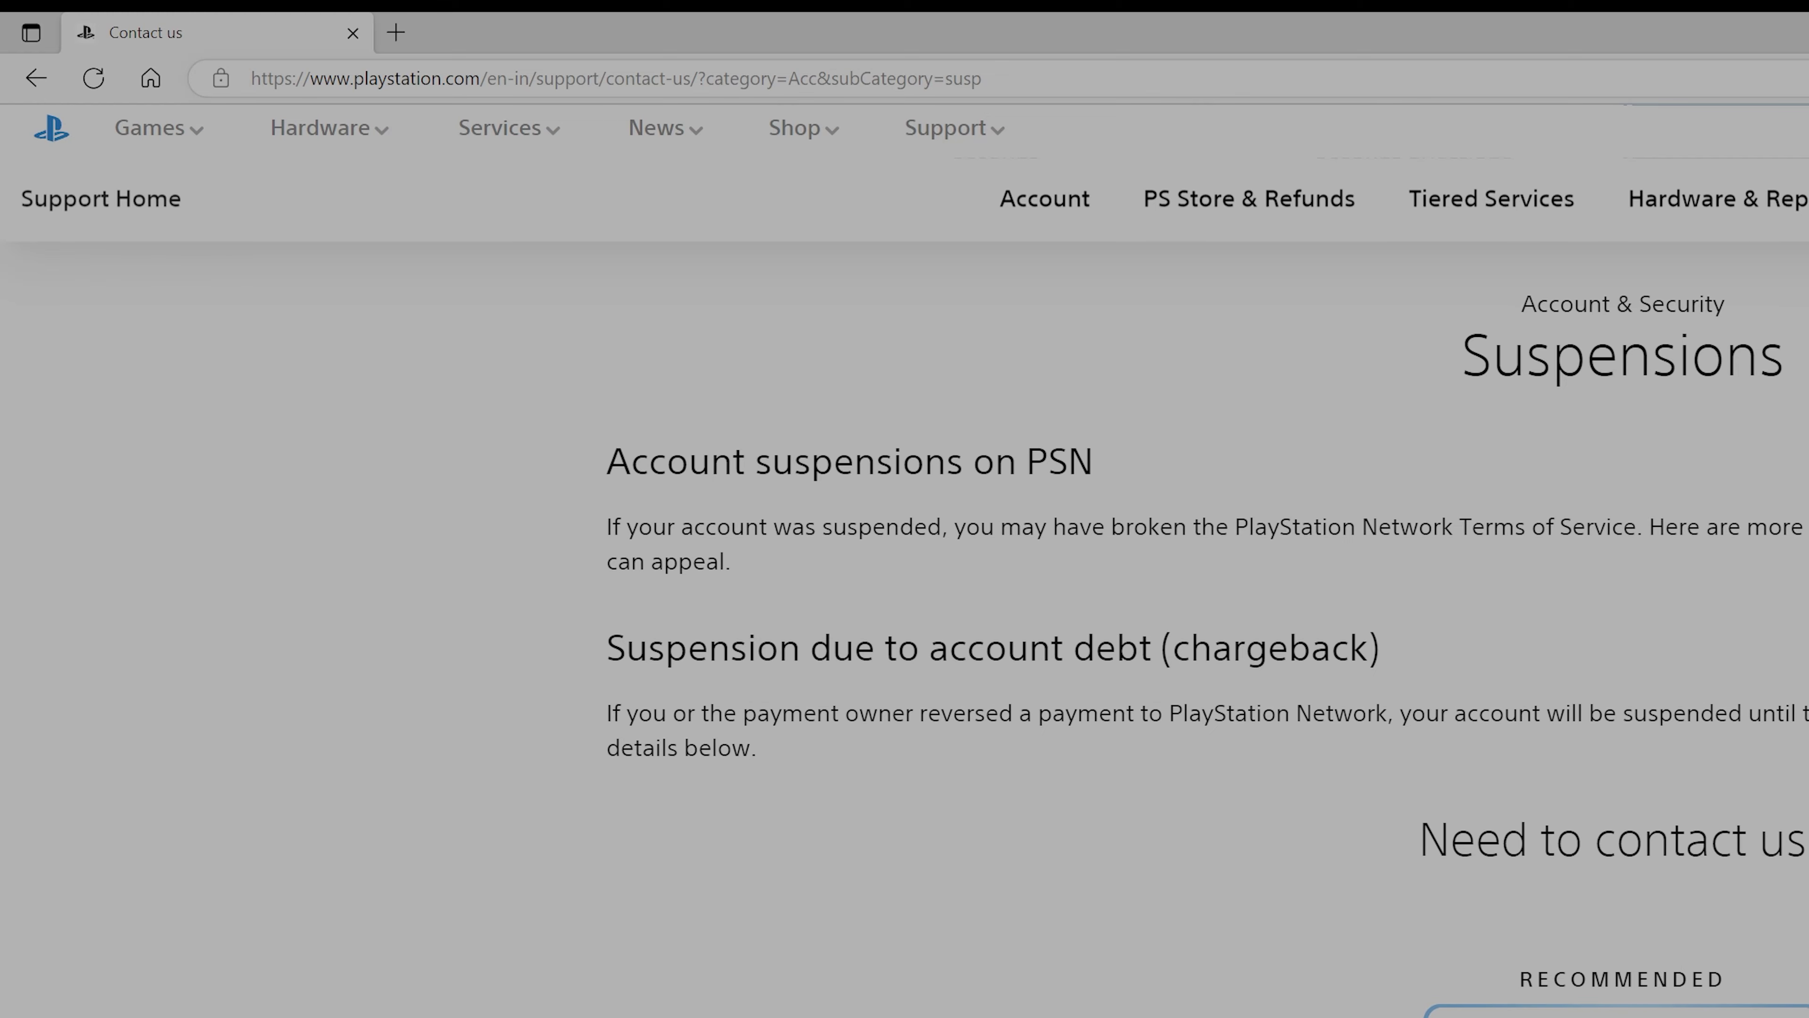
left_click_drag(514, 78, 532, 78)
left_click(516, 78)
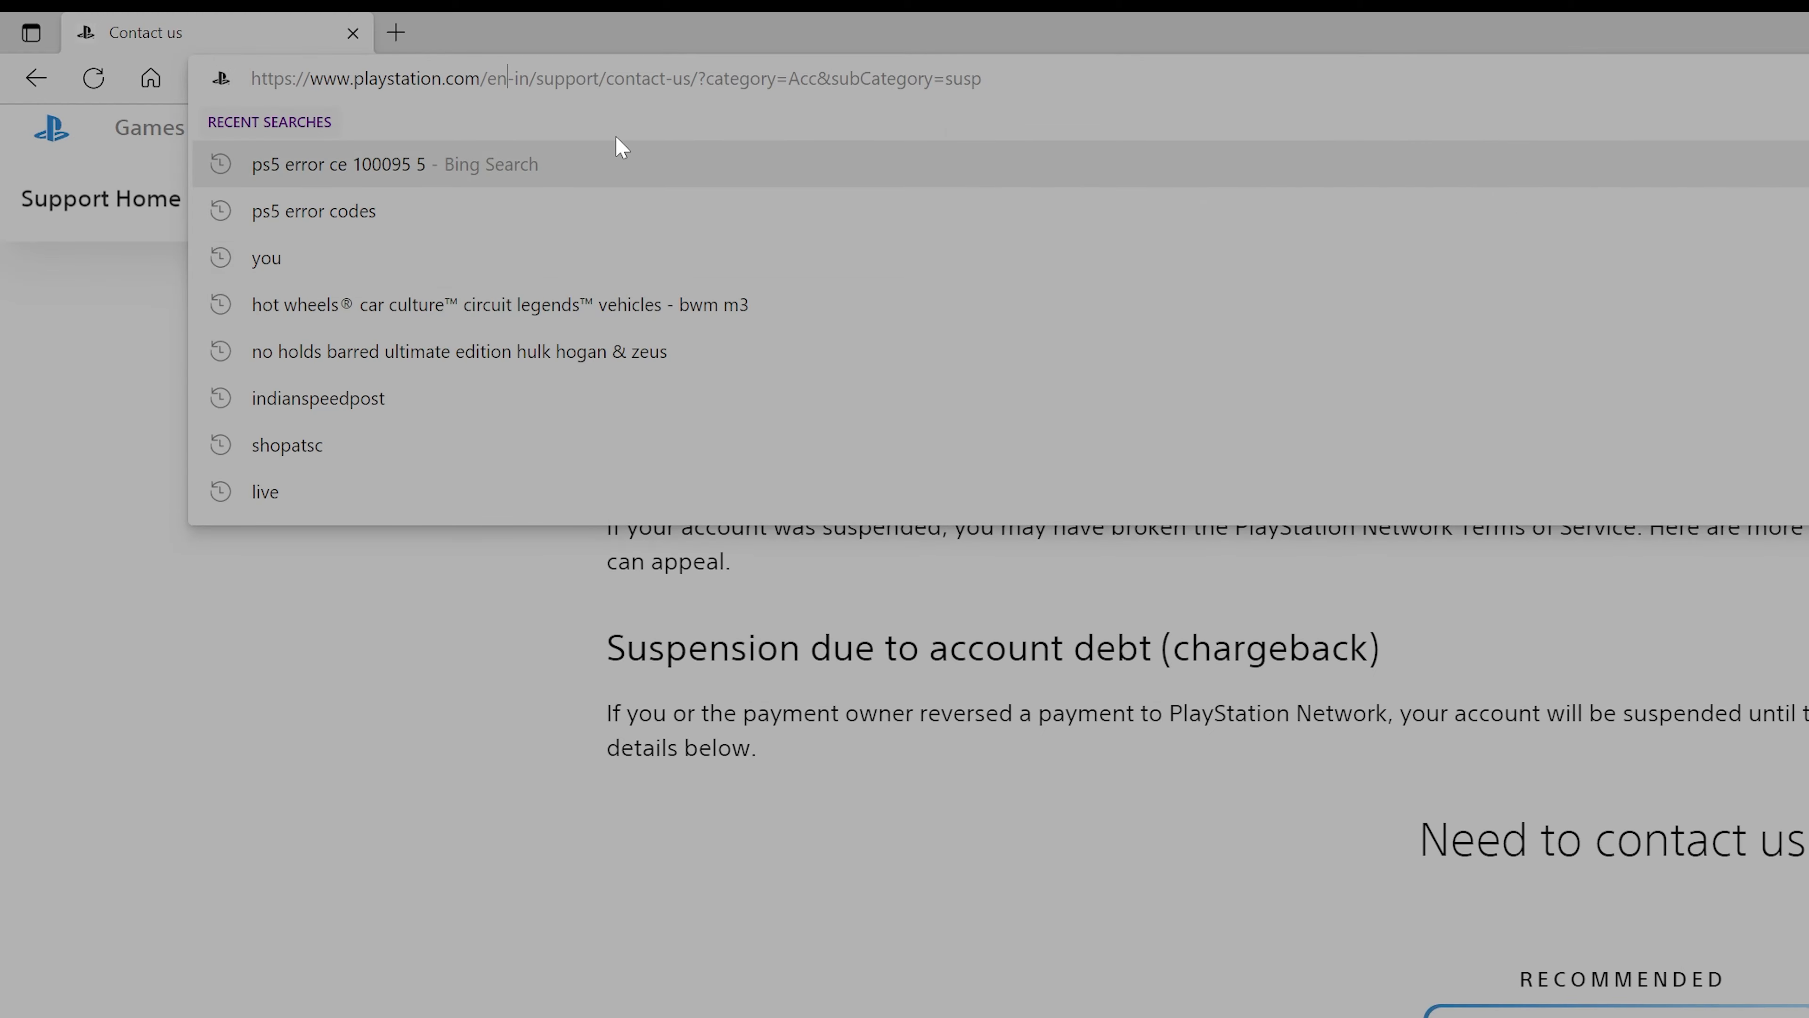
key("Delete")
key("Delete")
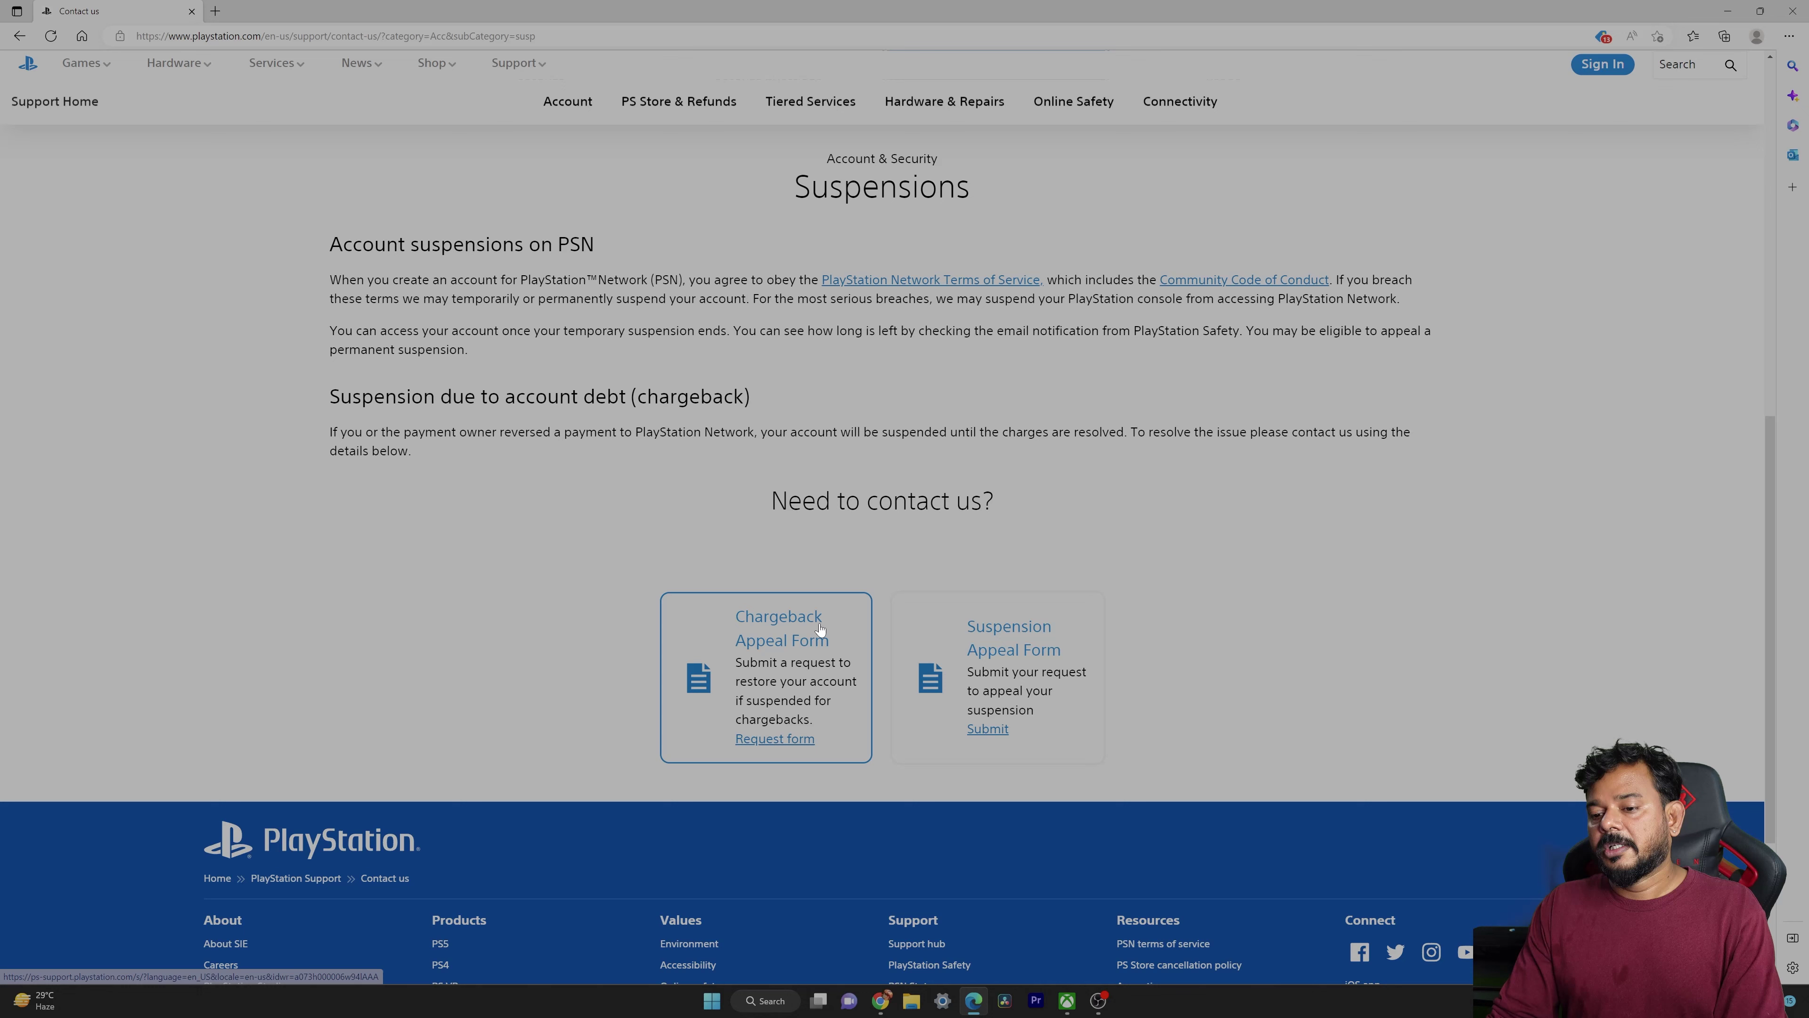
Open the Chargeback Appeal request form and fill in the first name and request details about debts.
left_click(791, 741)
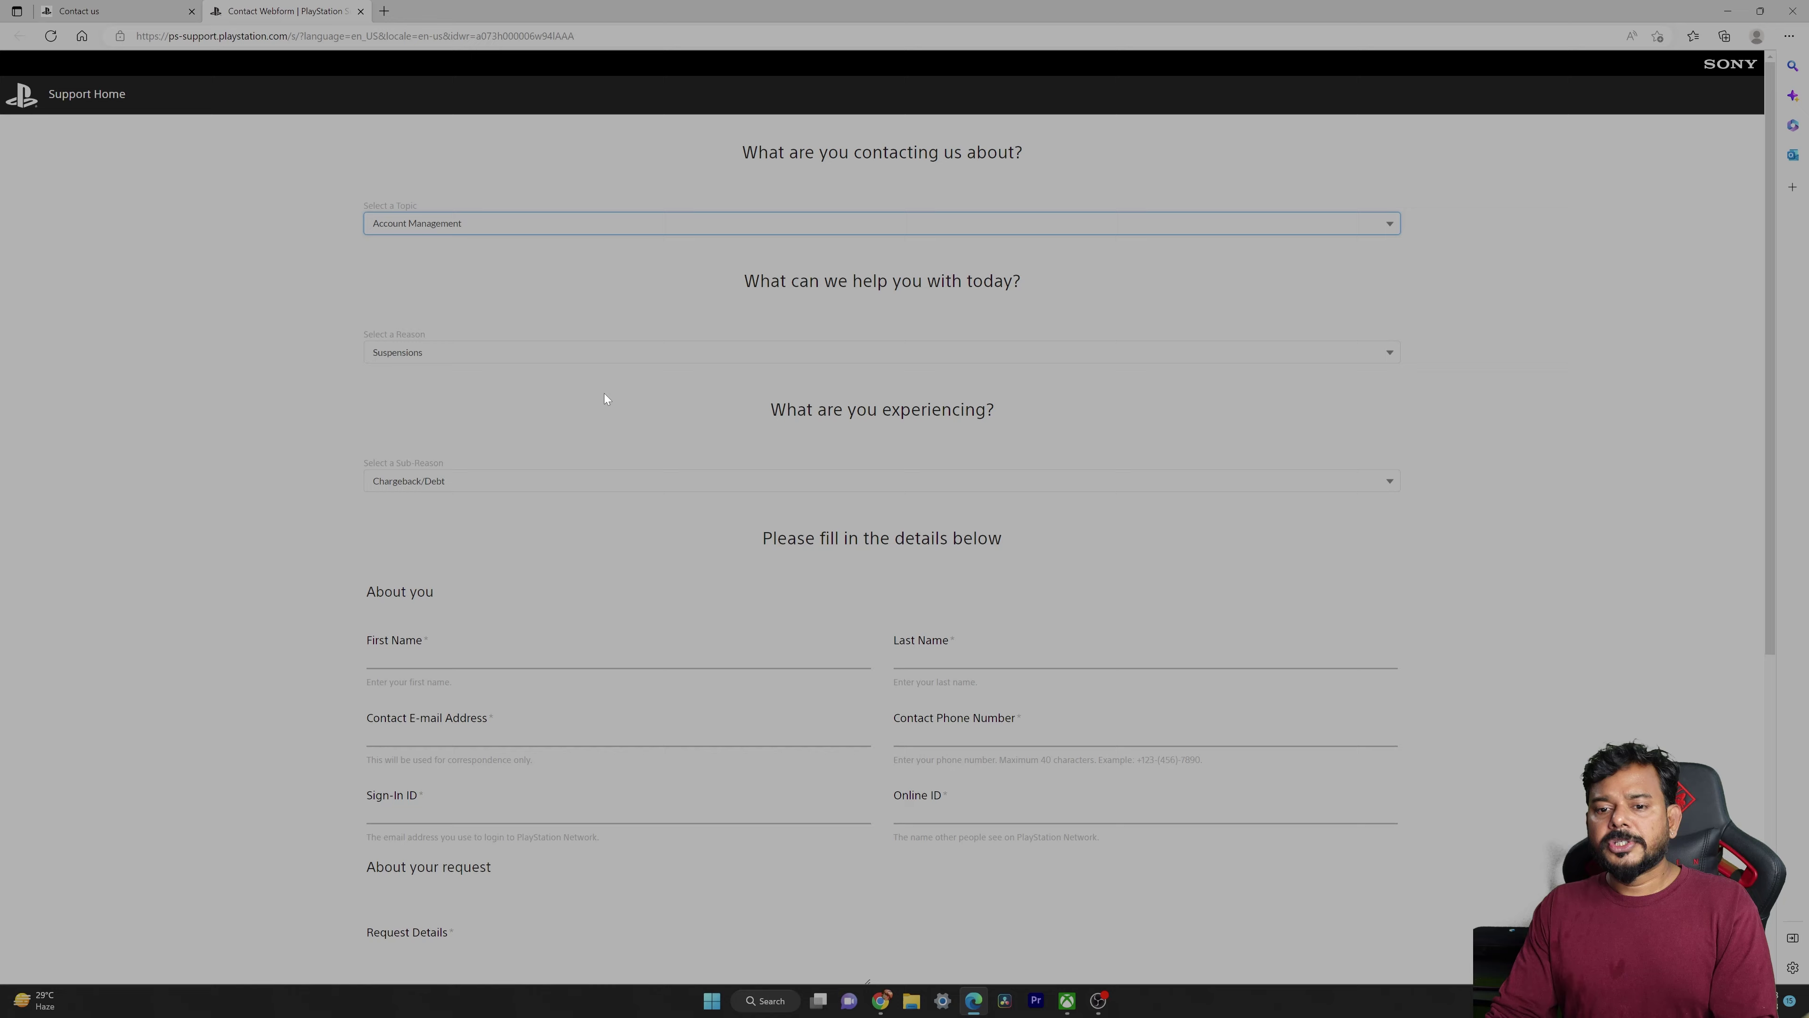
scroll(607, 396, "down", 4)
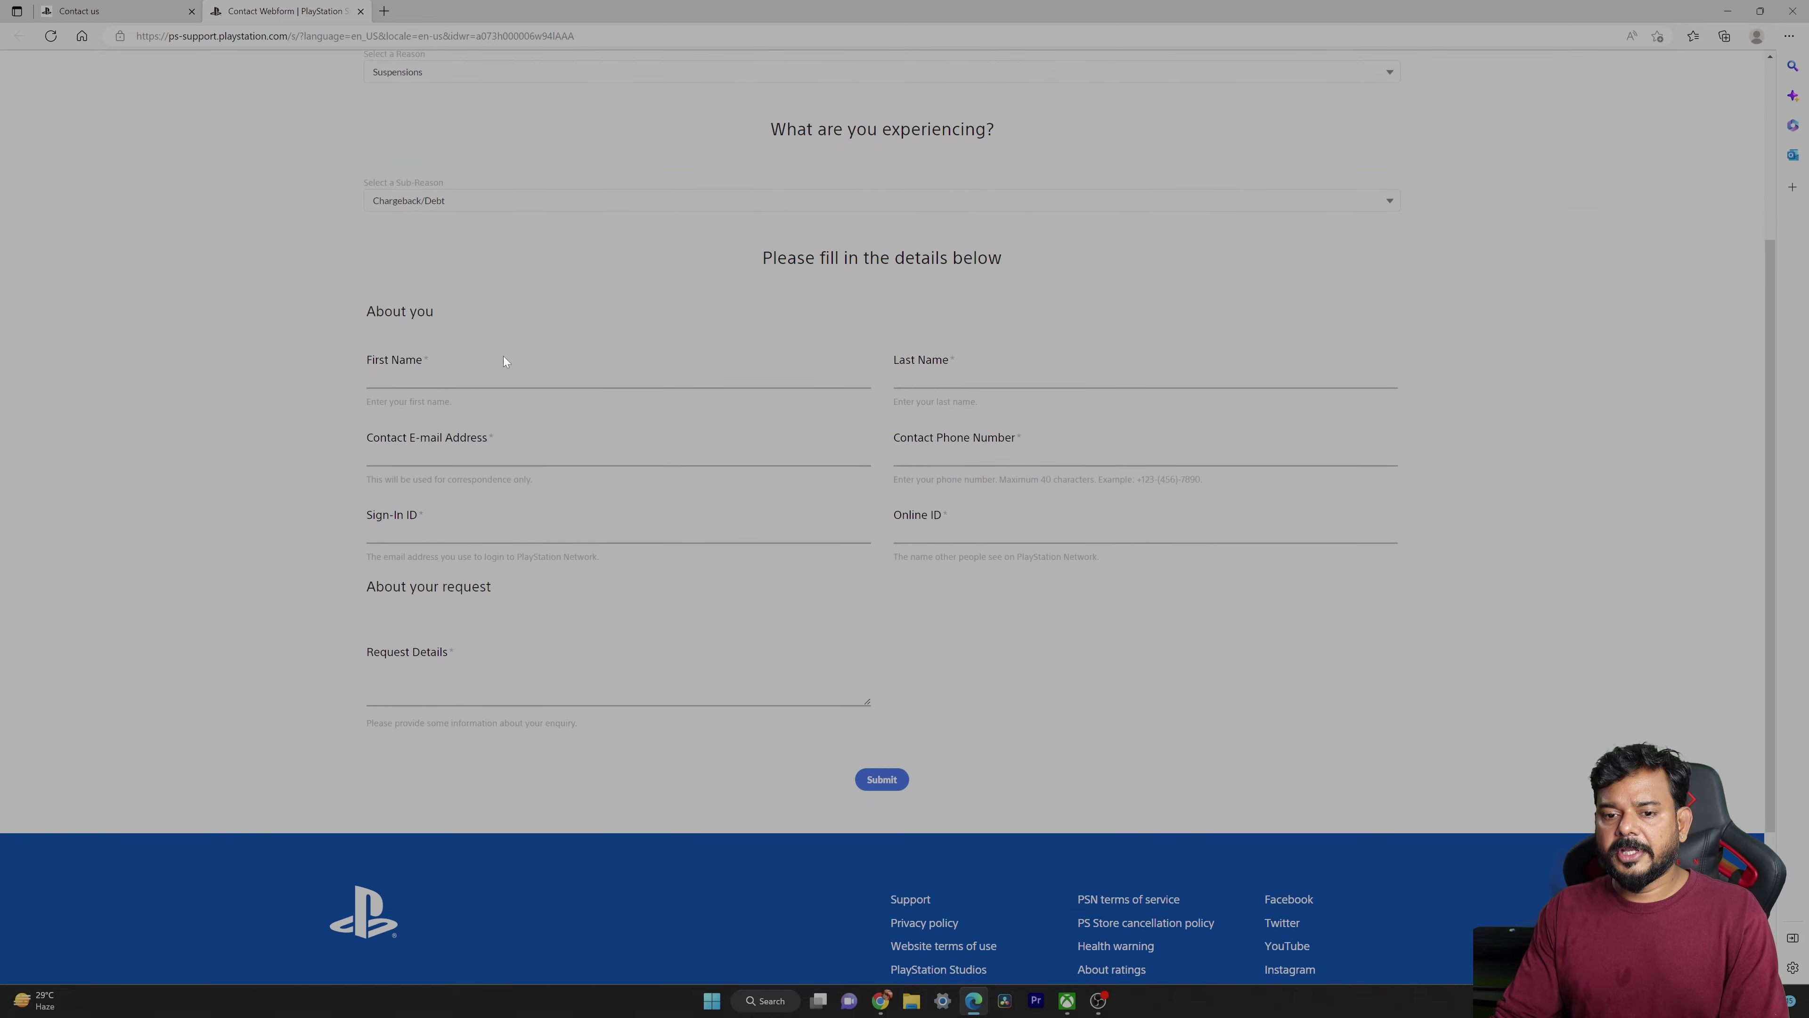
left_click(511, 383)
type("steve")
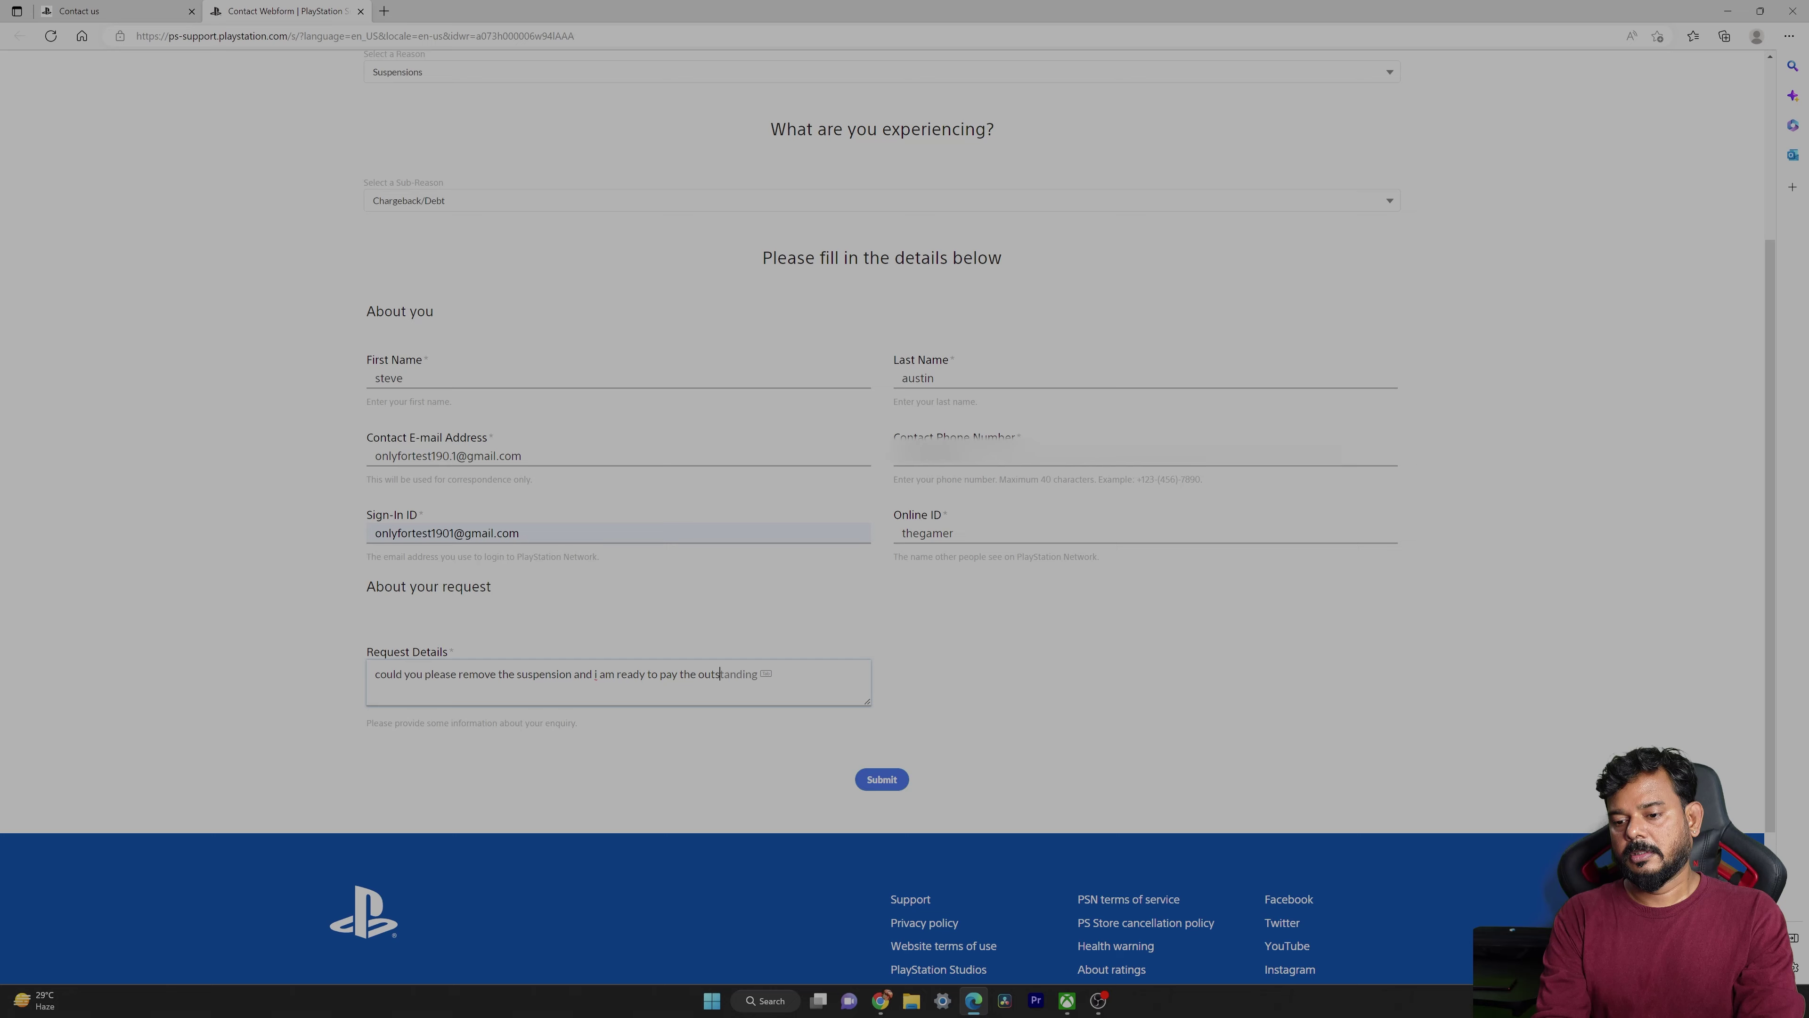
type("tanding debts.")
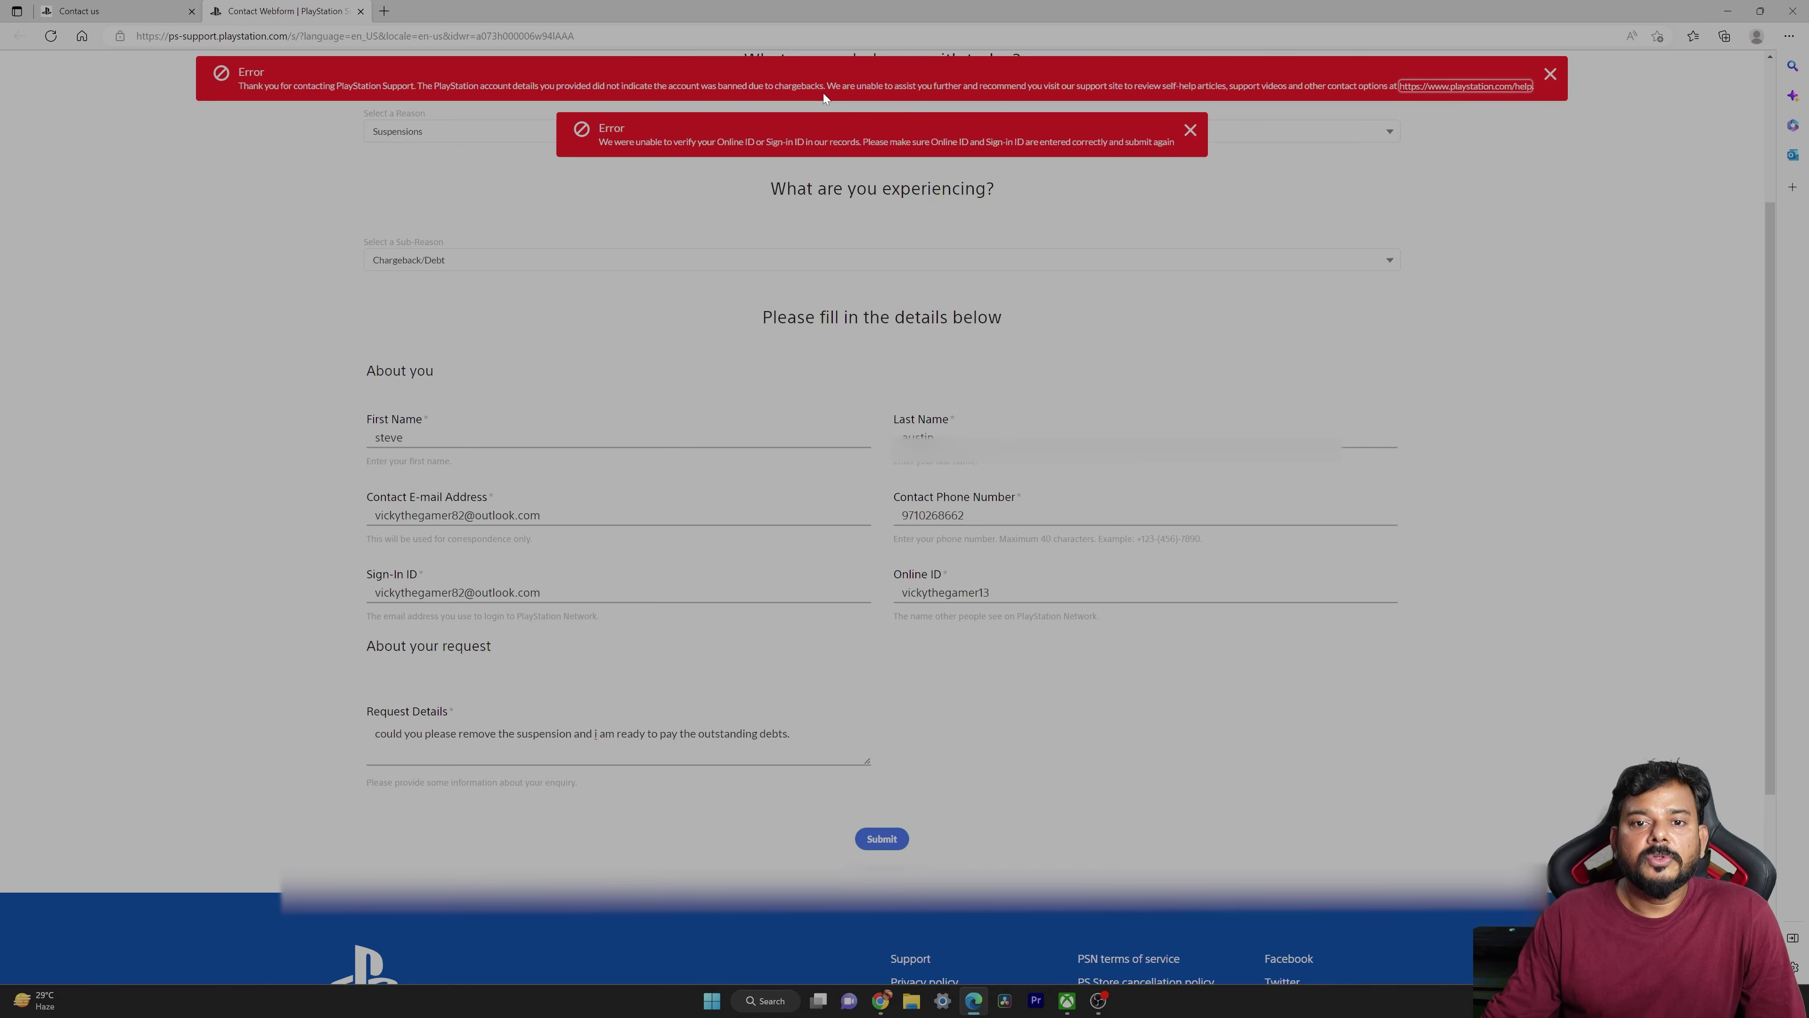
Open the Suspension Appeal Form from the Suspensions contact page in a new tab and switch to it.
left_click(96, 8)
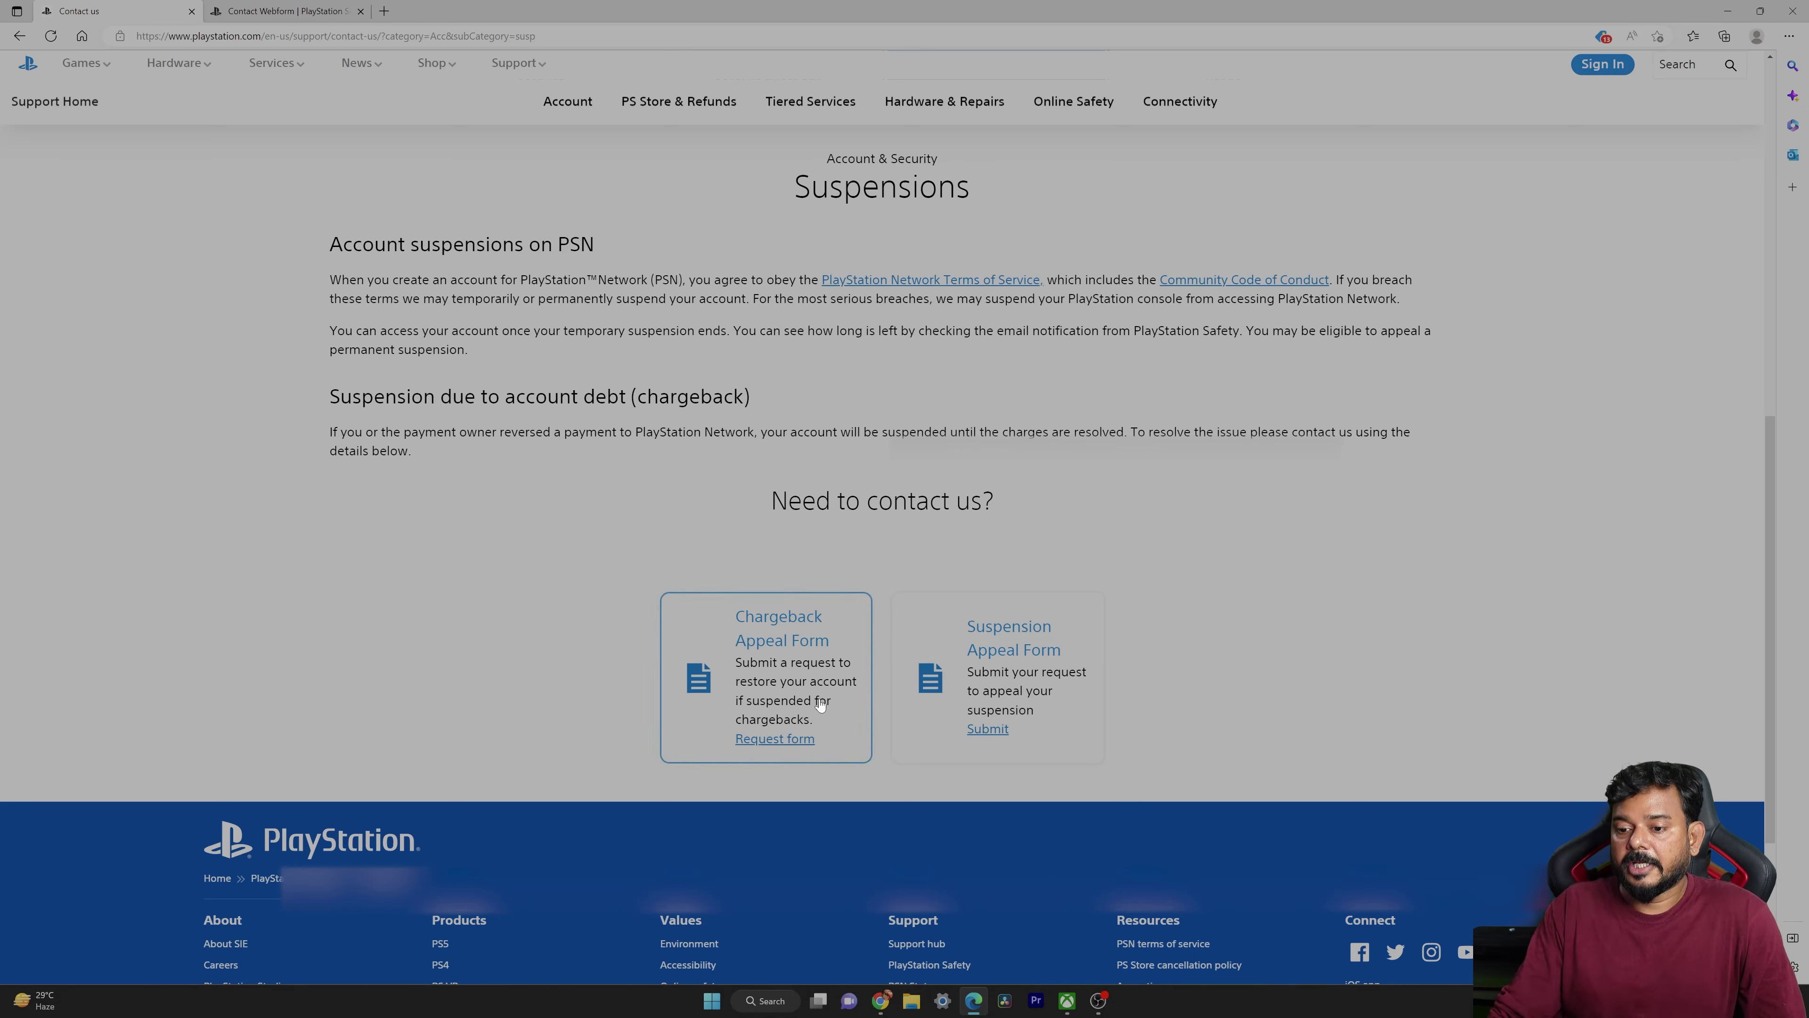
right_click(1009, 642)
left_click(1000, 650)
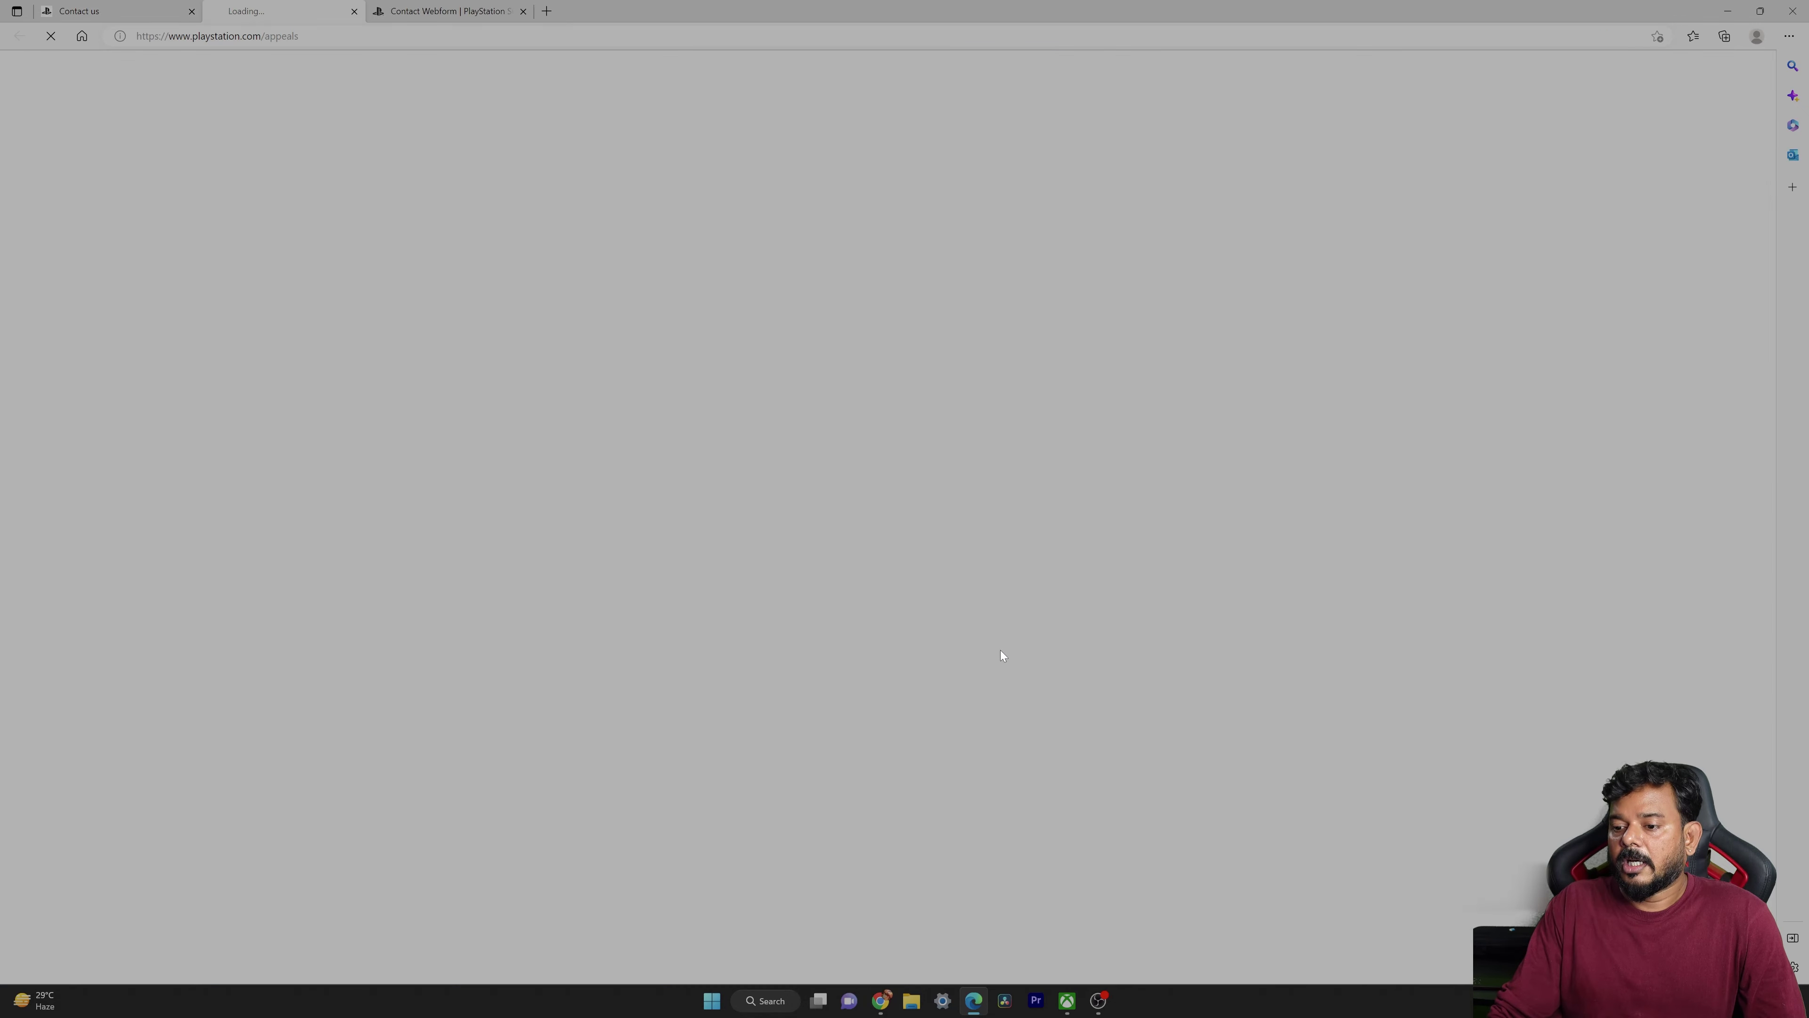
left_click(149, 7)
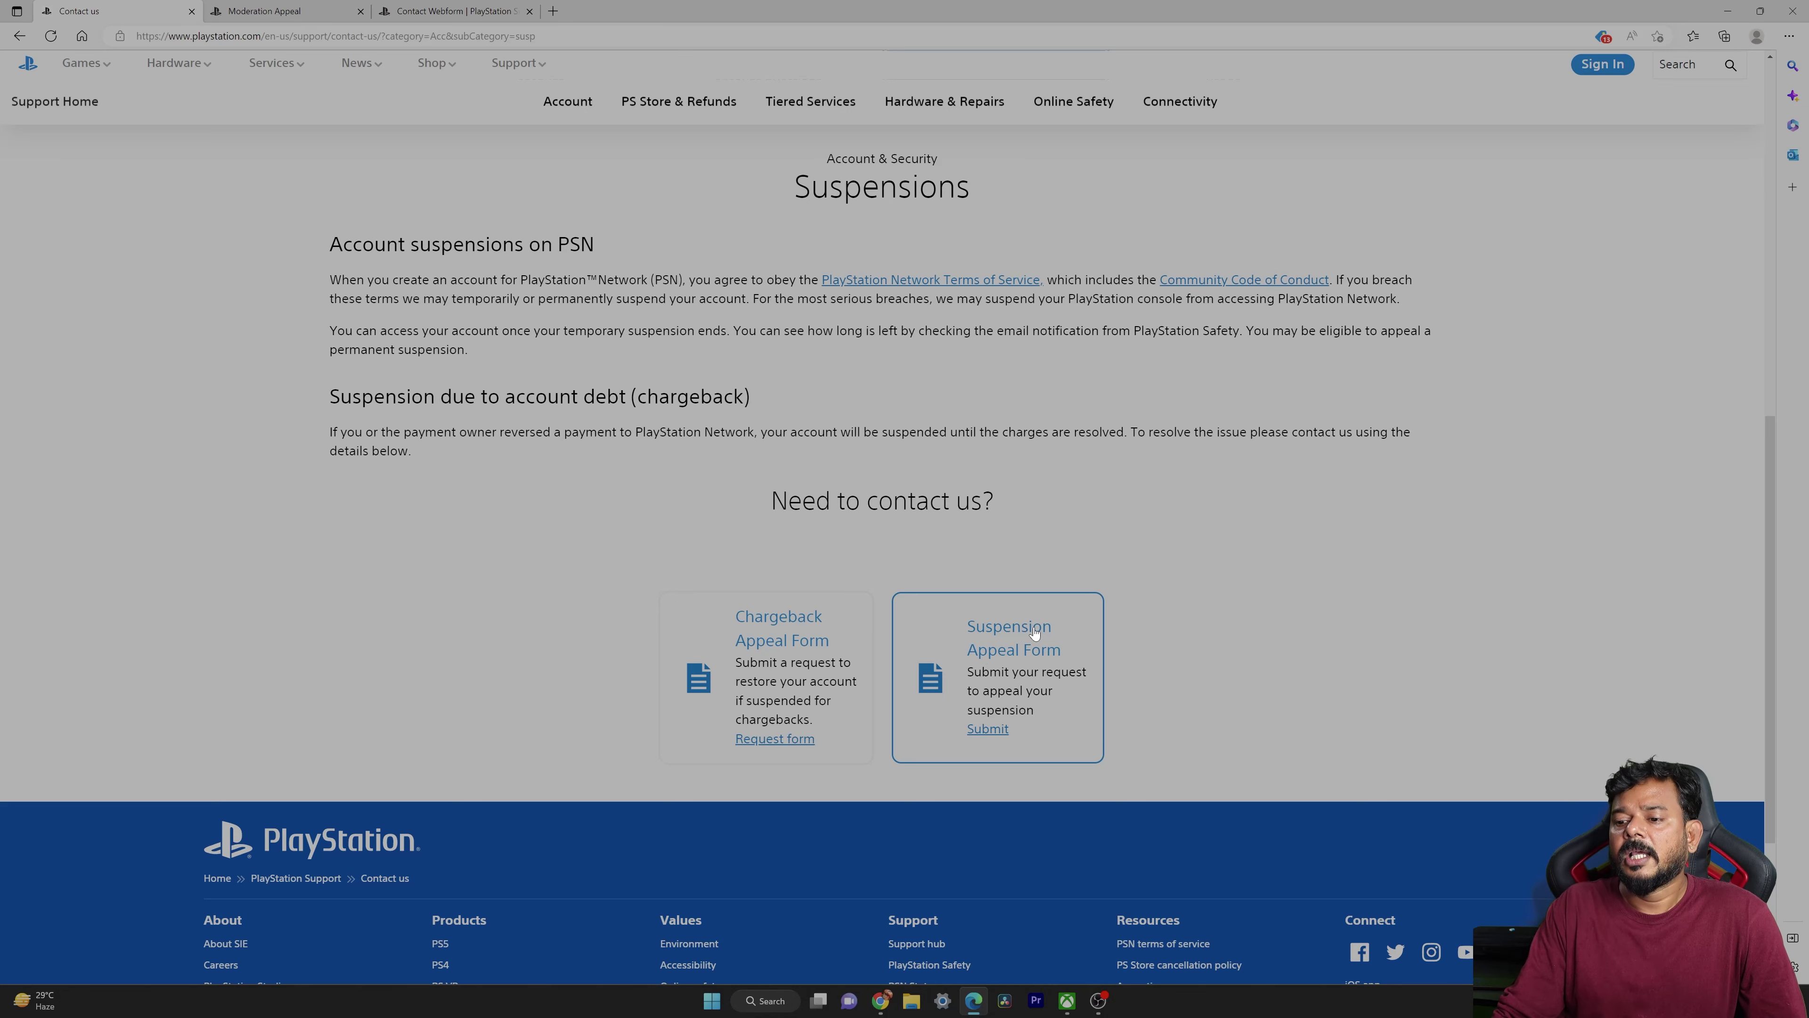
left_click(266, 8)
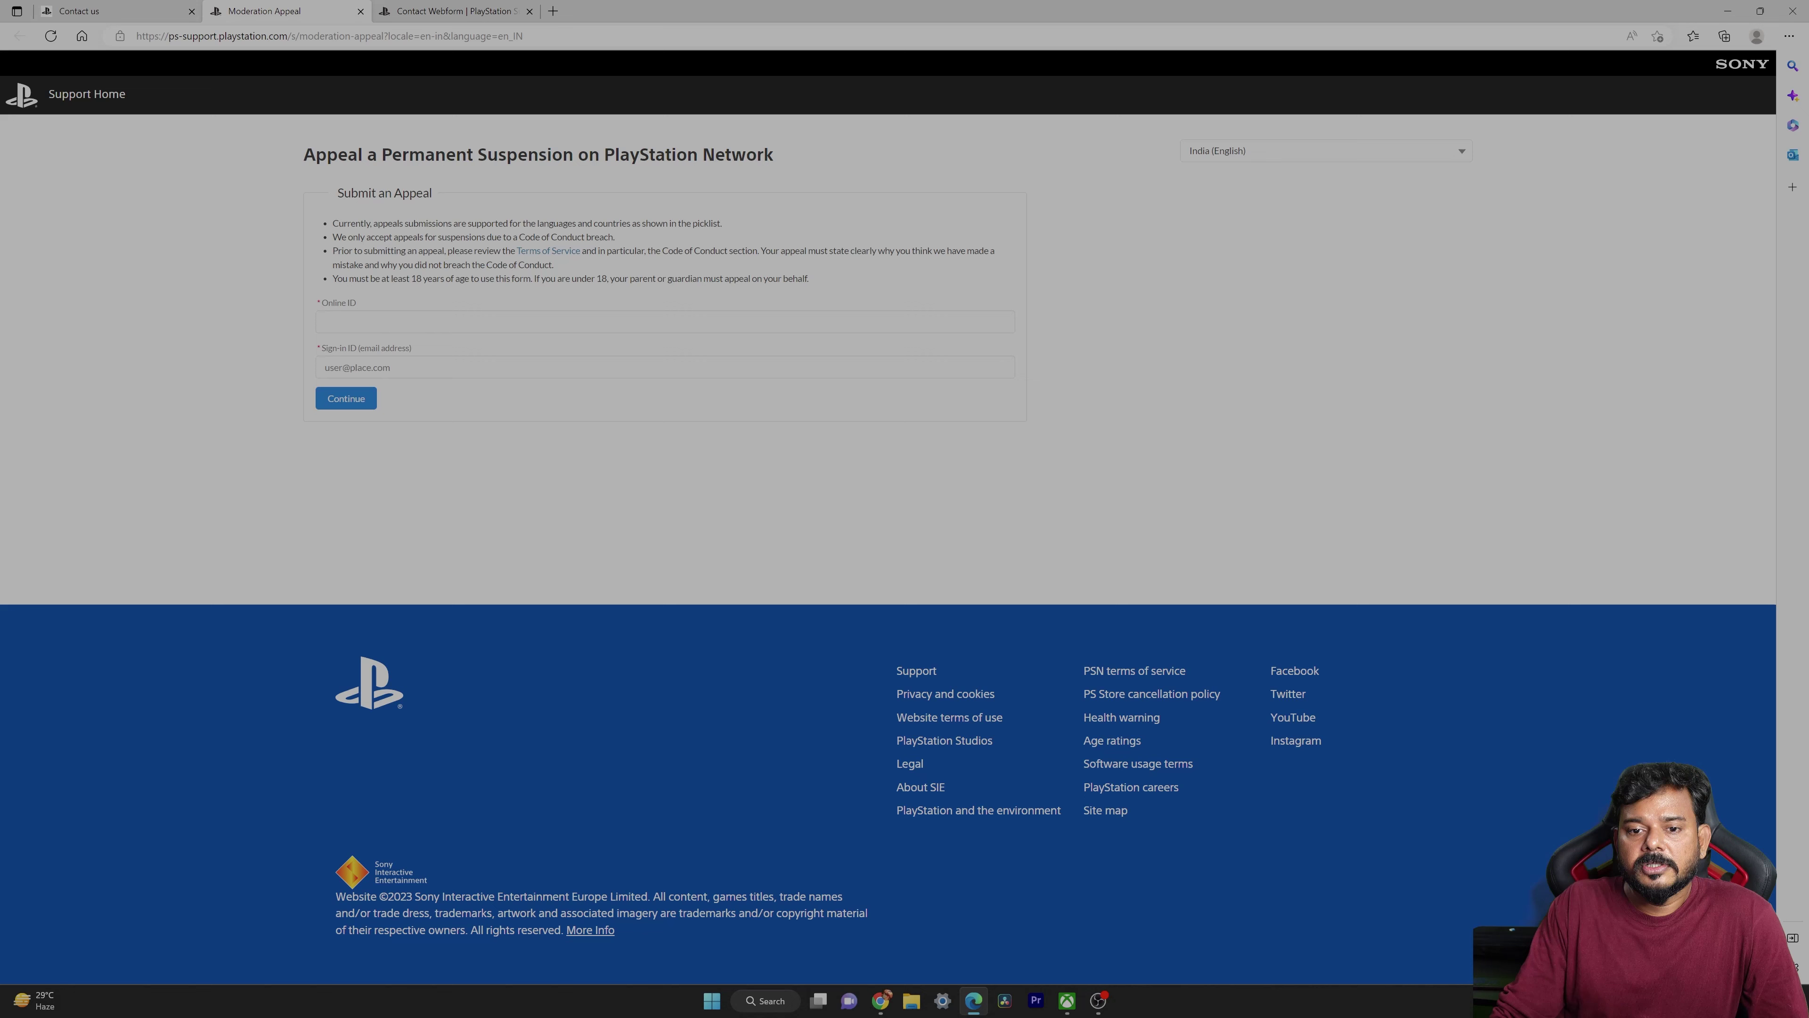
Enter the account's Online ID, autofill the saved sign-in e-mail, and submit the appeal.
left_click(325, 322)
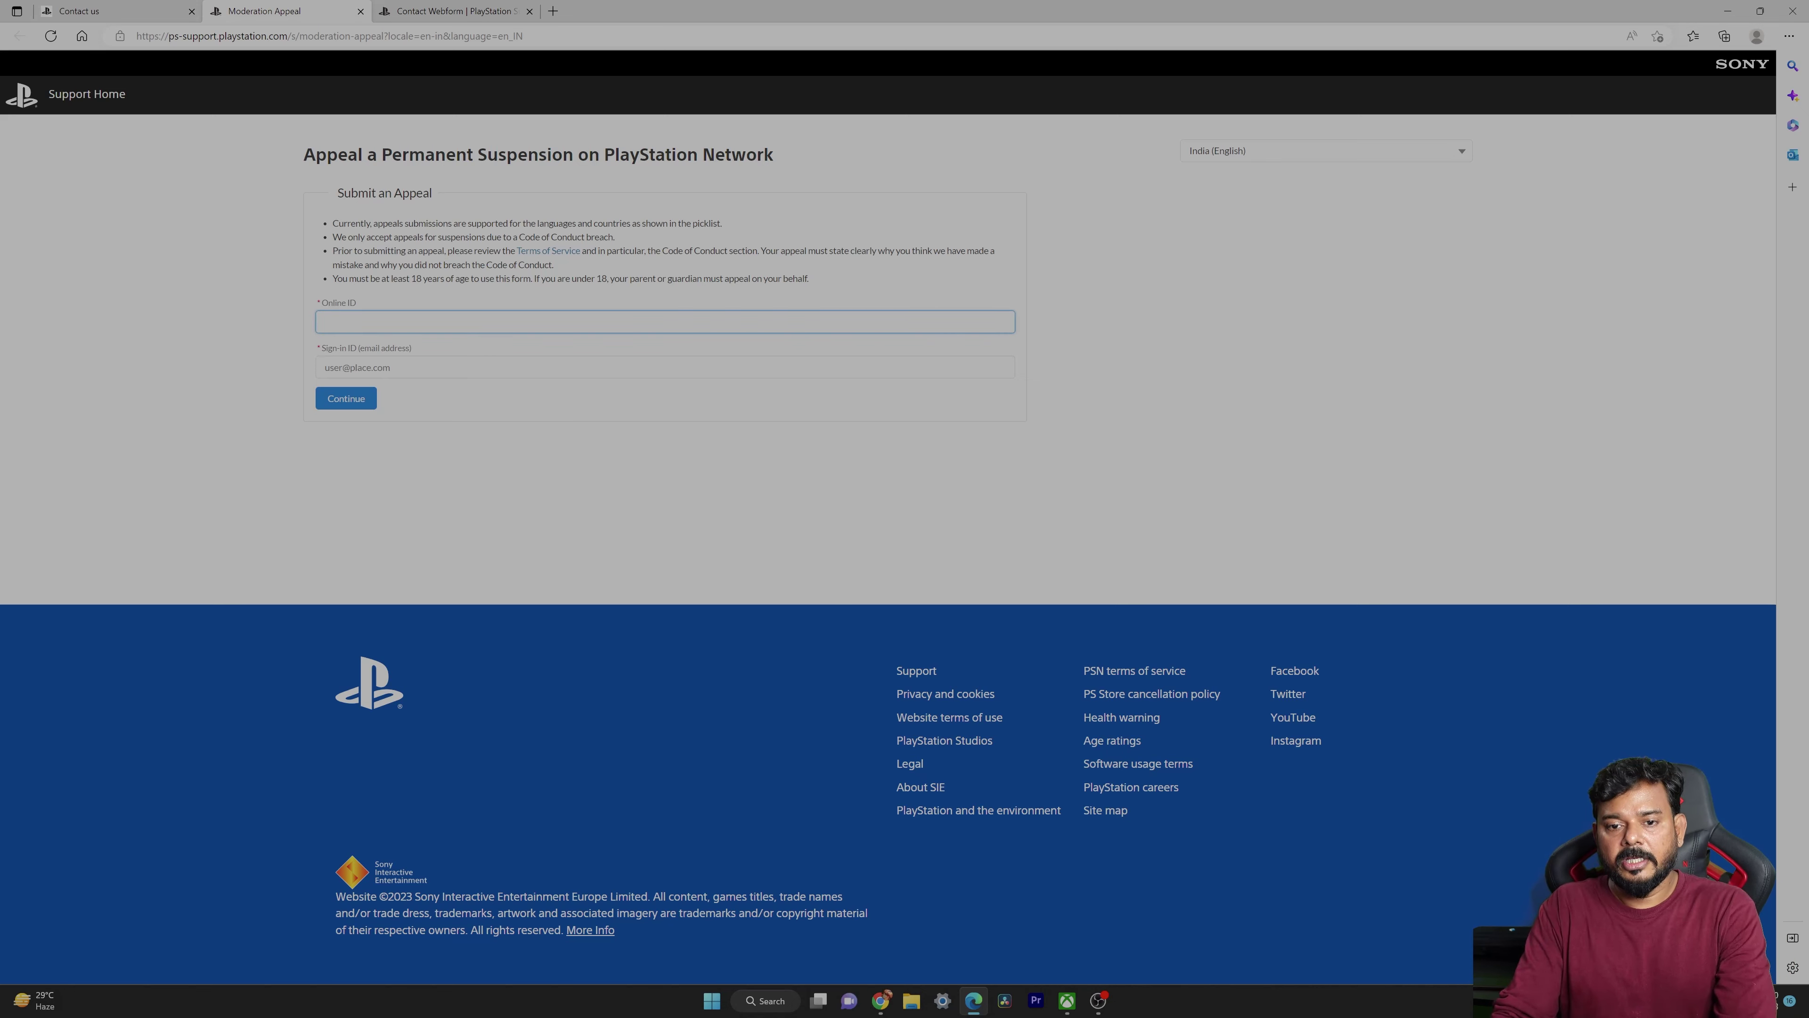
type("vickythegamer13")
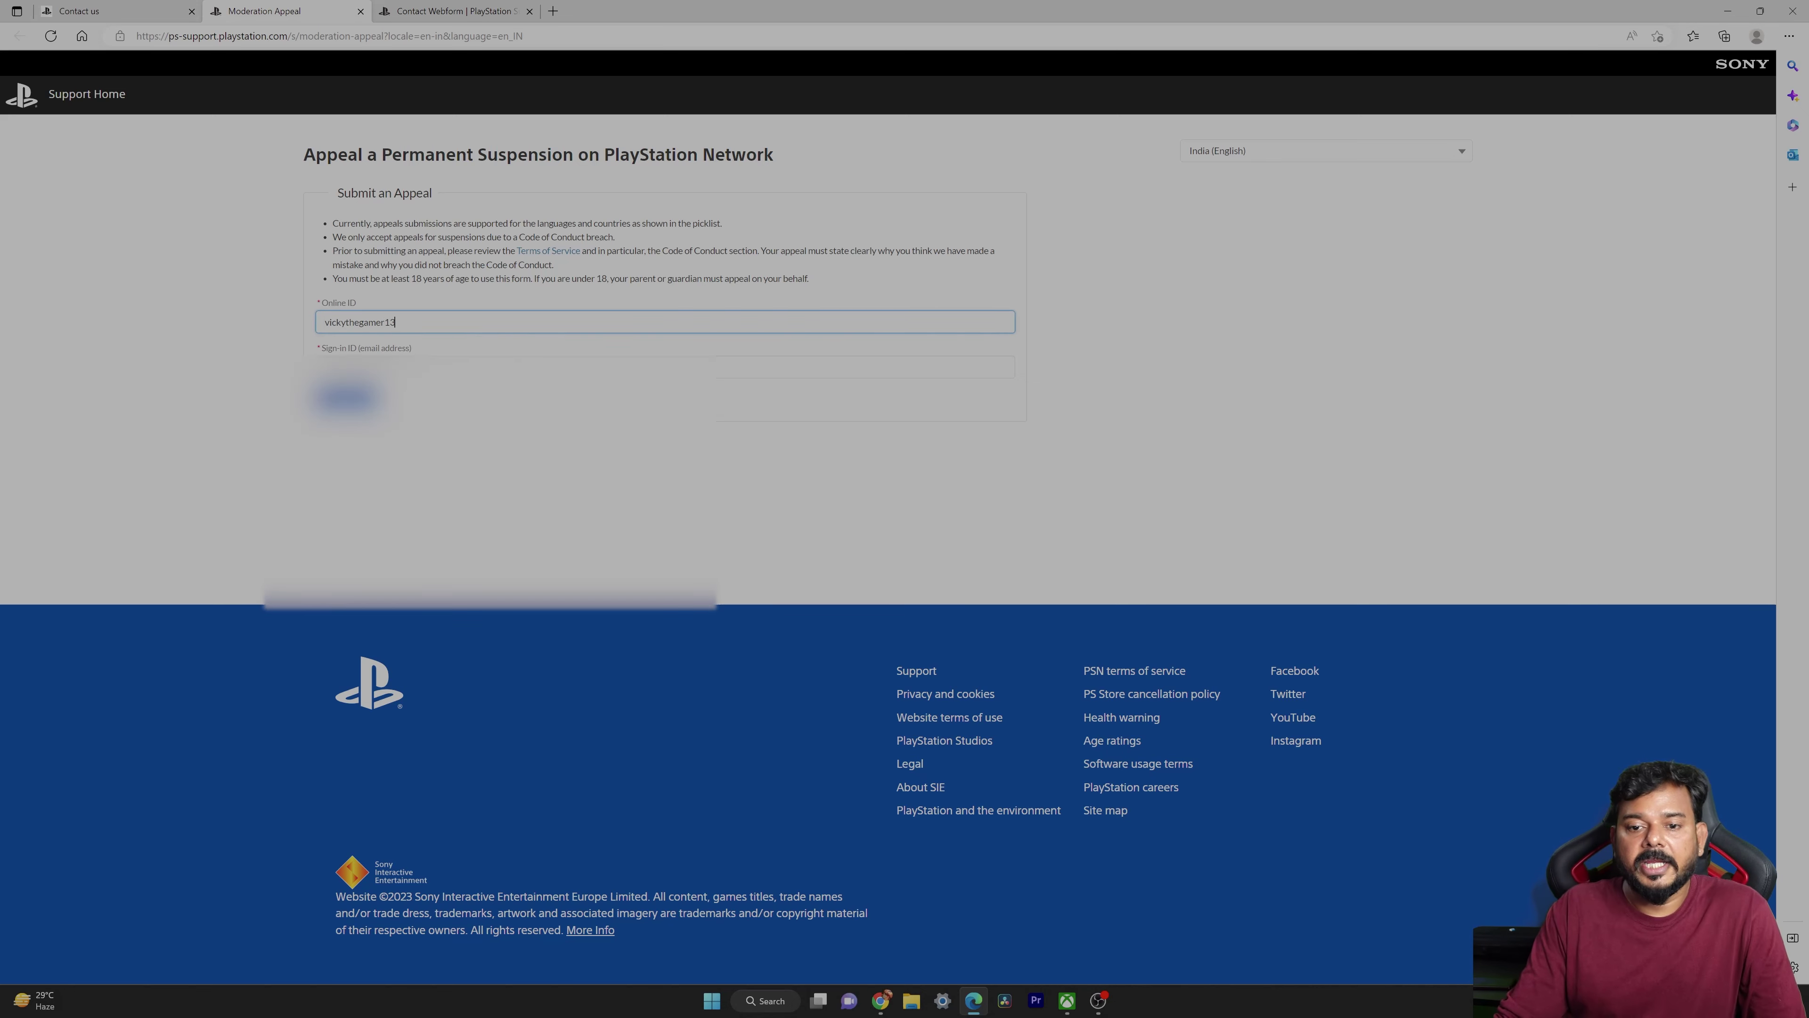
left_click(385, 367)
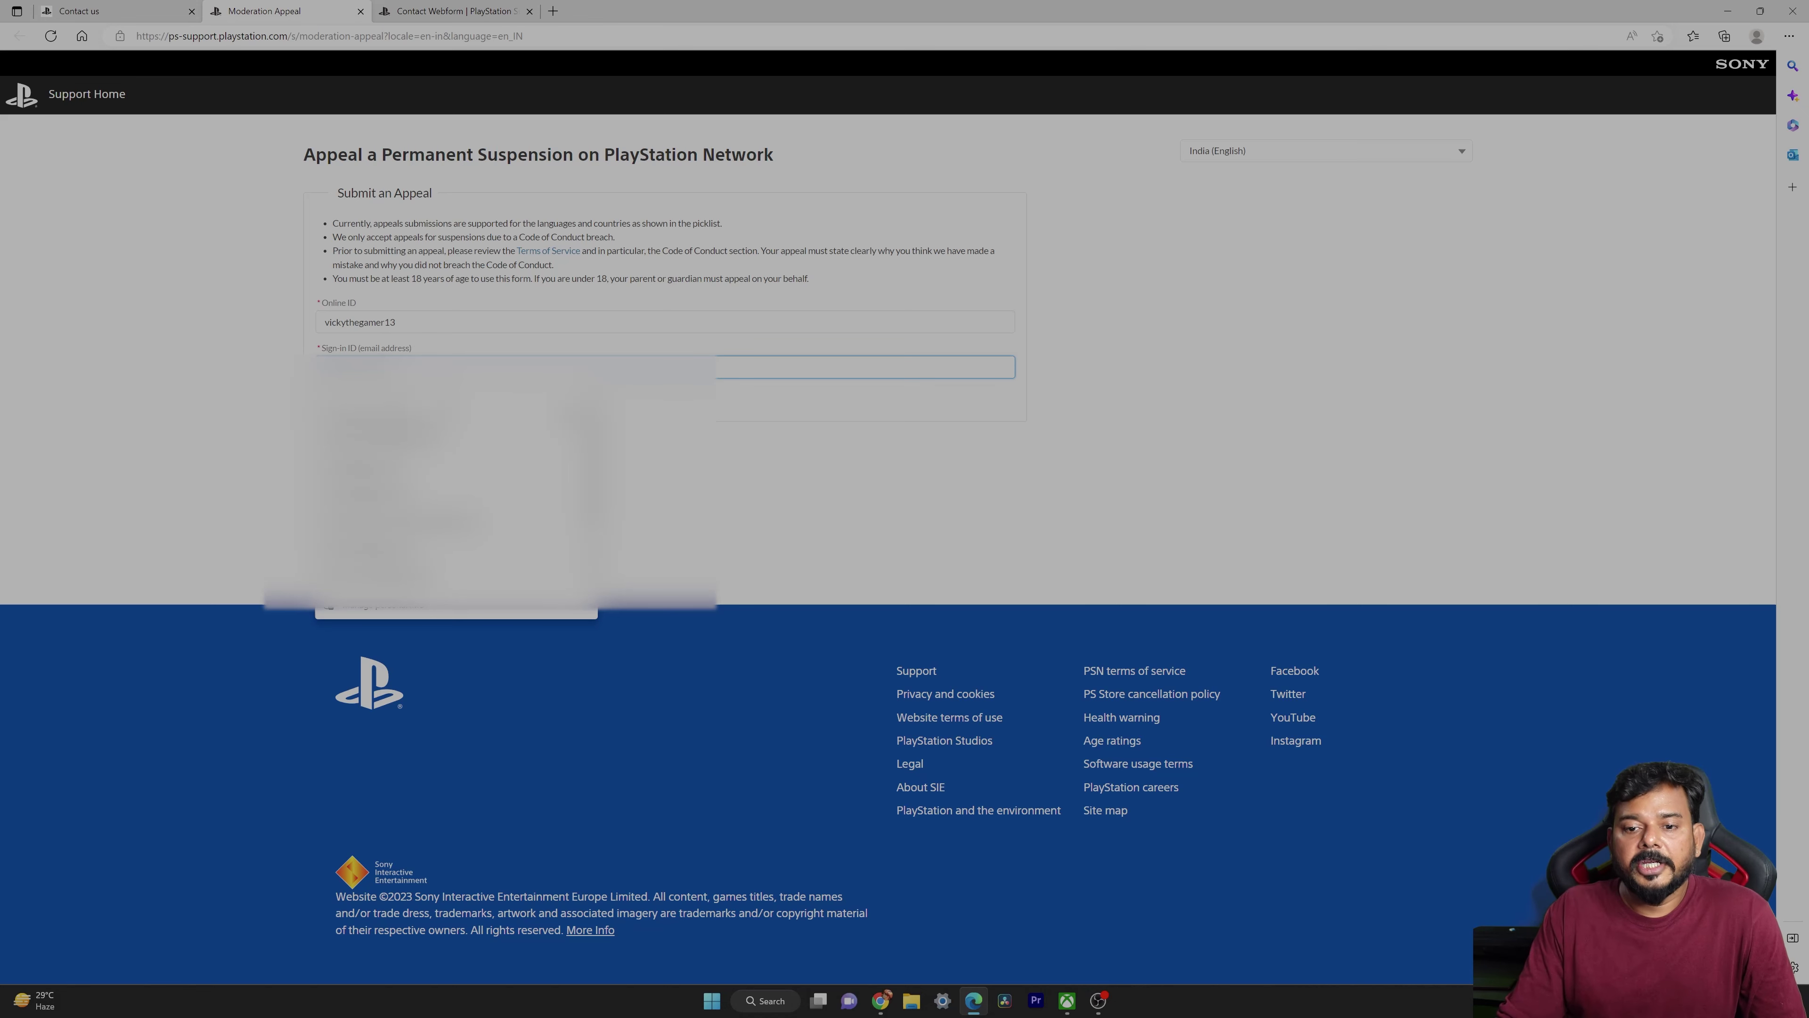
left_click(385, 399)
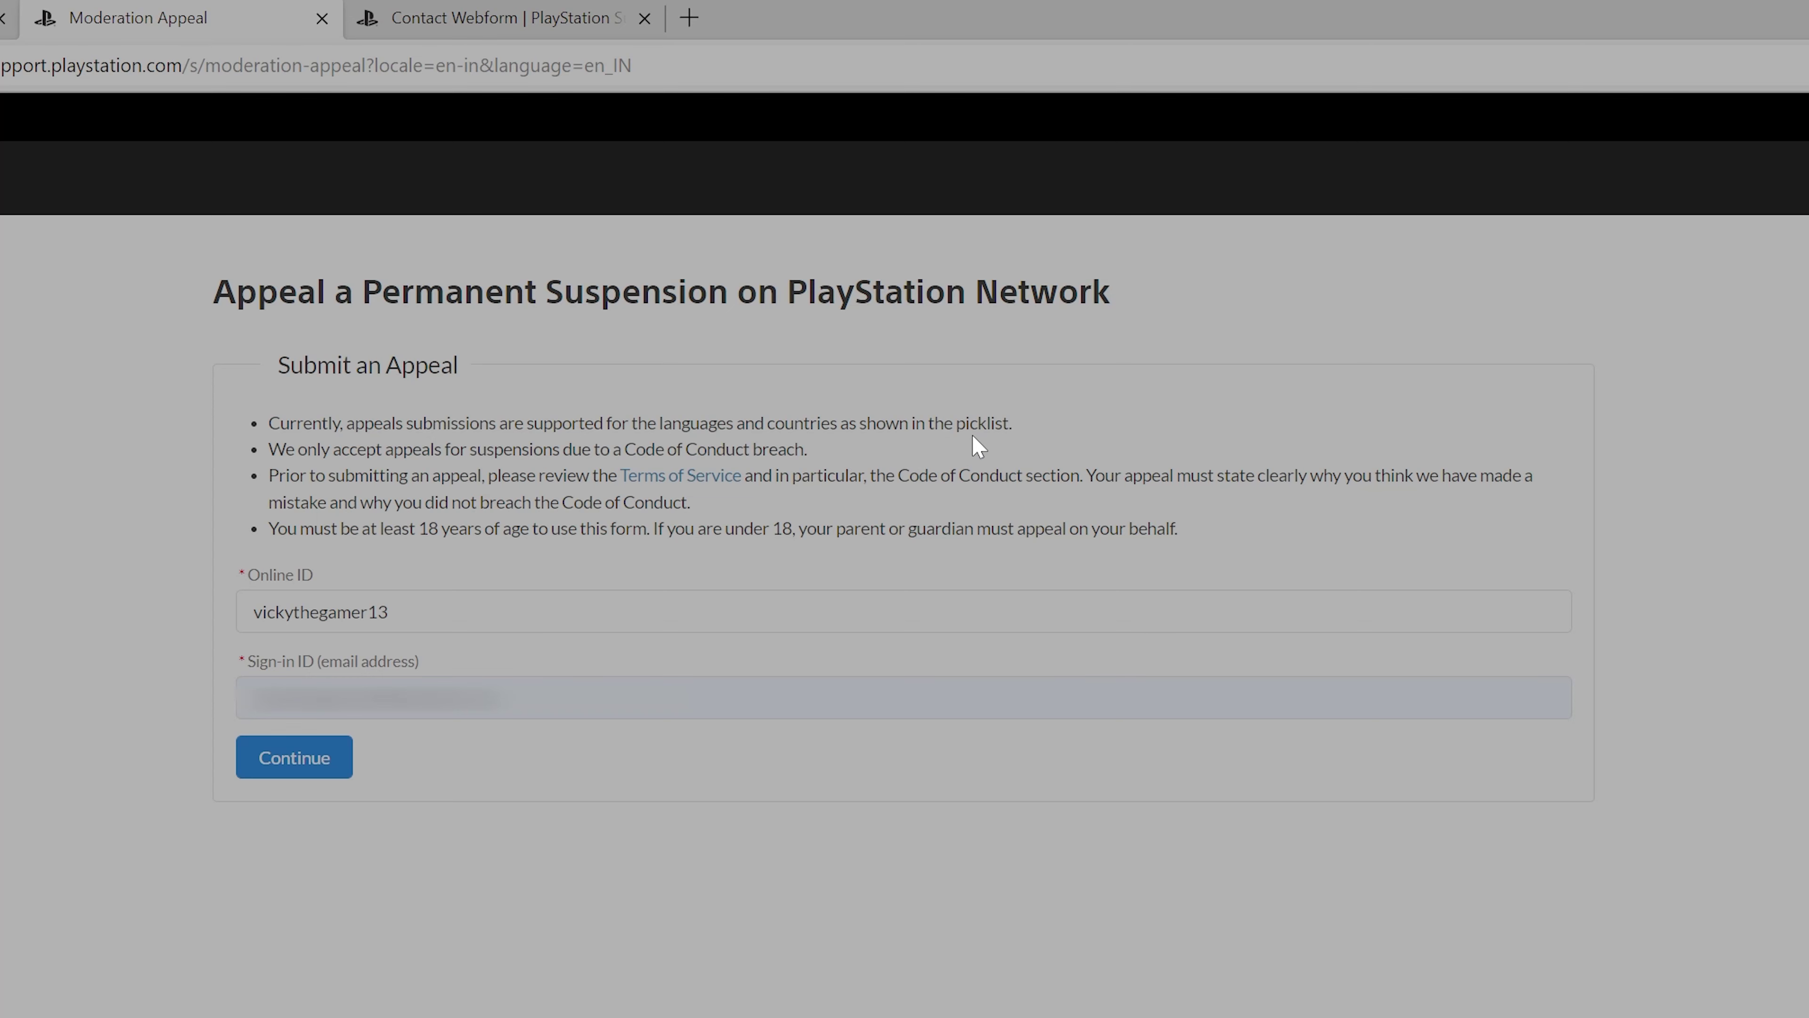
left_click(313, 774)
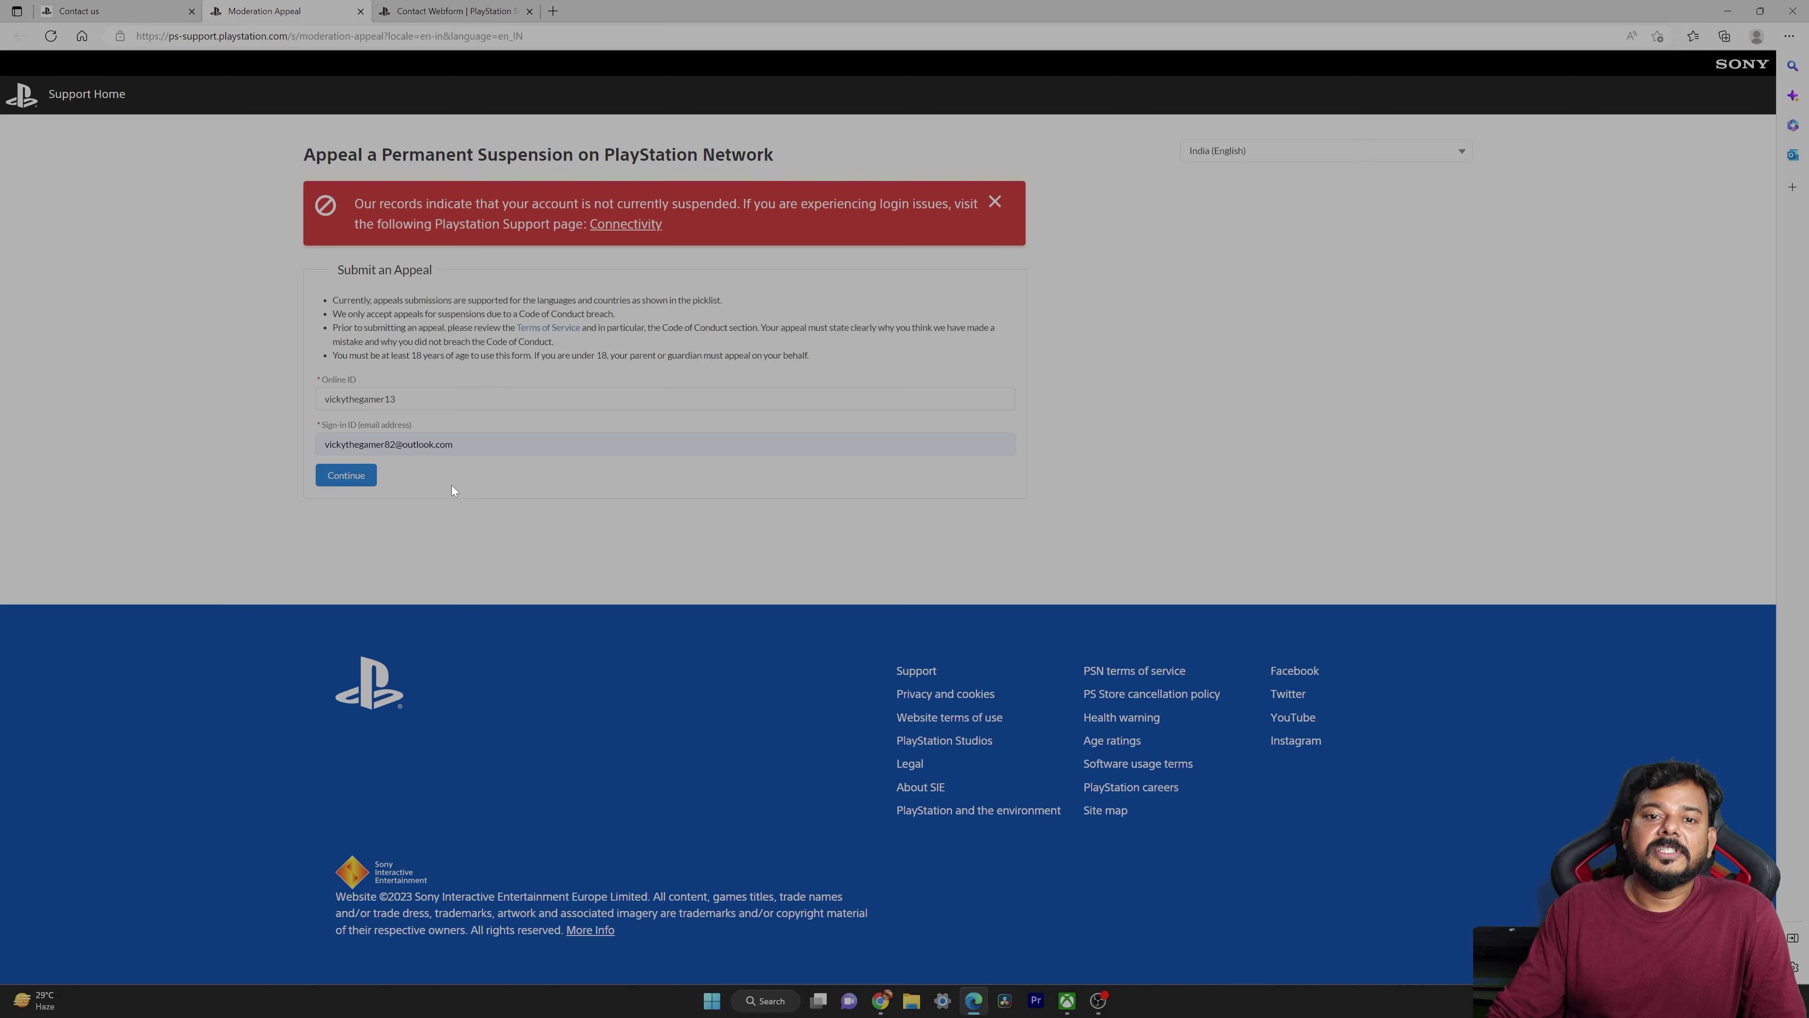
Try the en-uk region code on the Suspensions page, which errors, and go back to the US page.
left_click(141, 9)
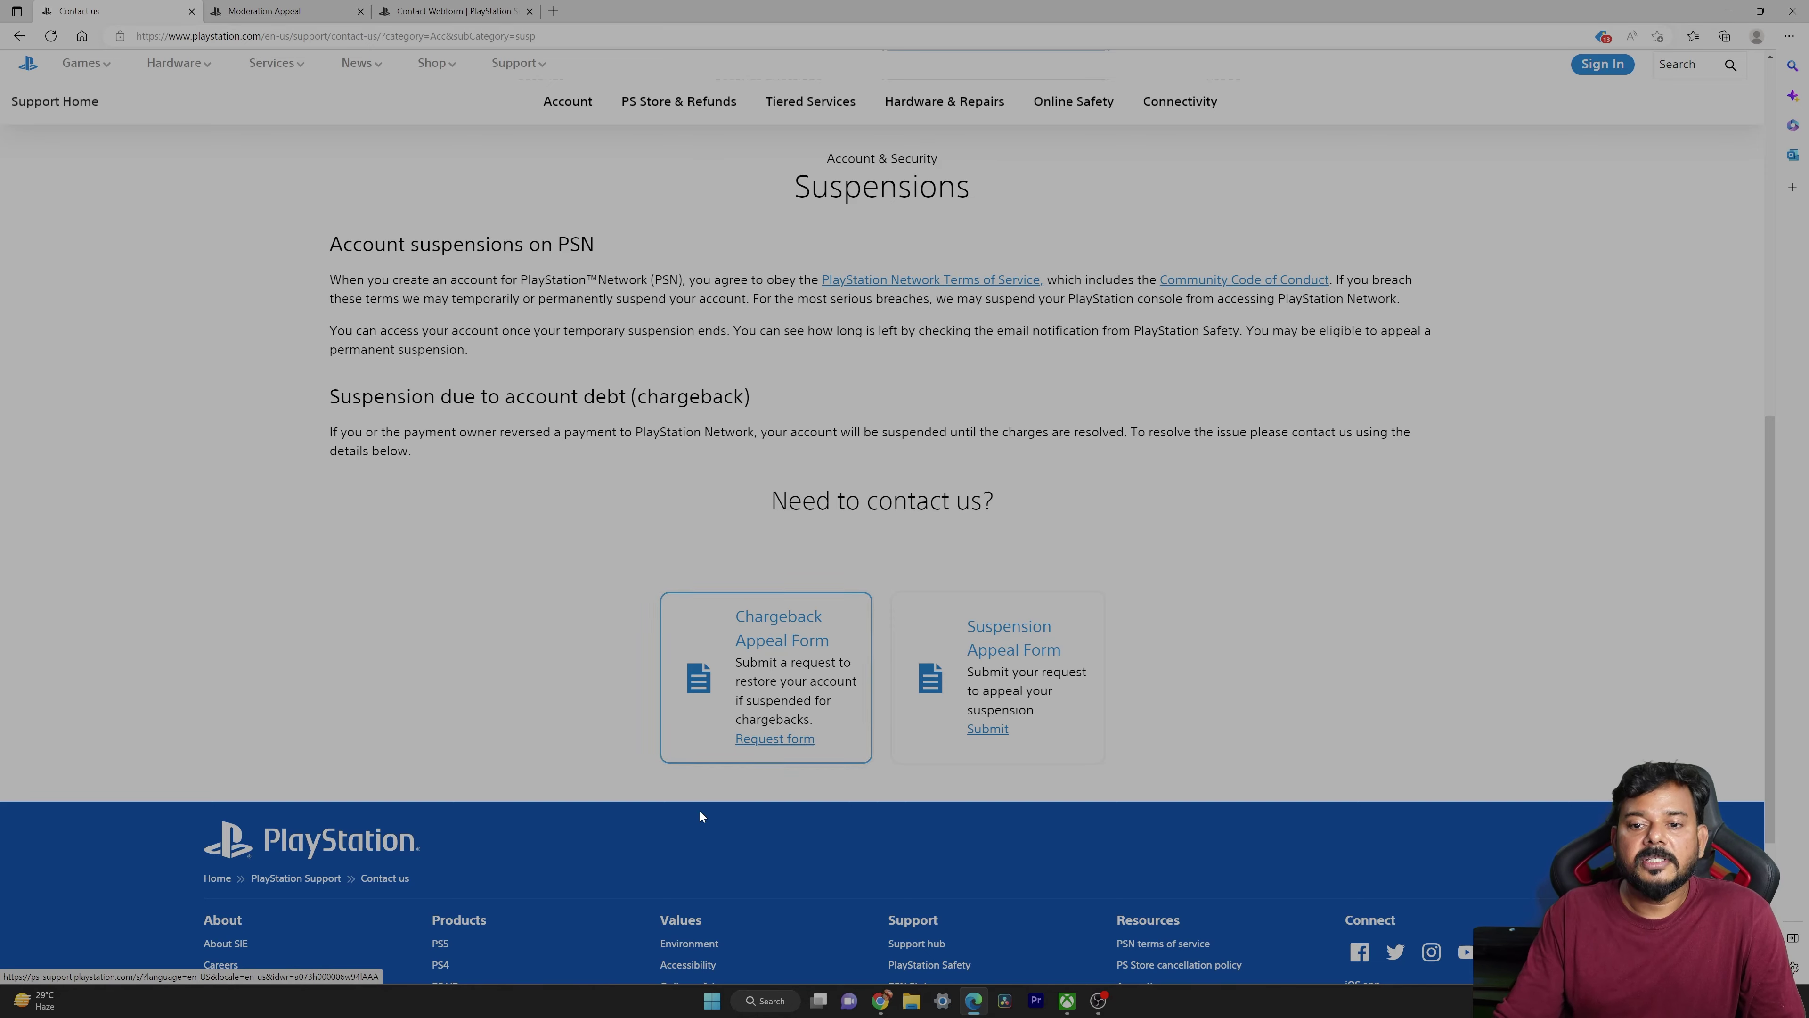
scroll(703, 812, "up", 10)
scroll(568, 57, "up", 1)
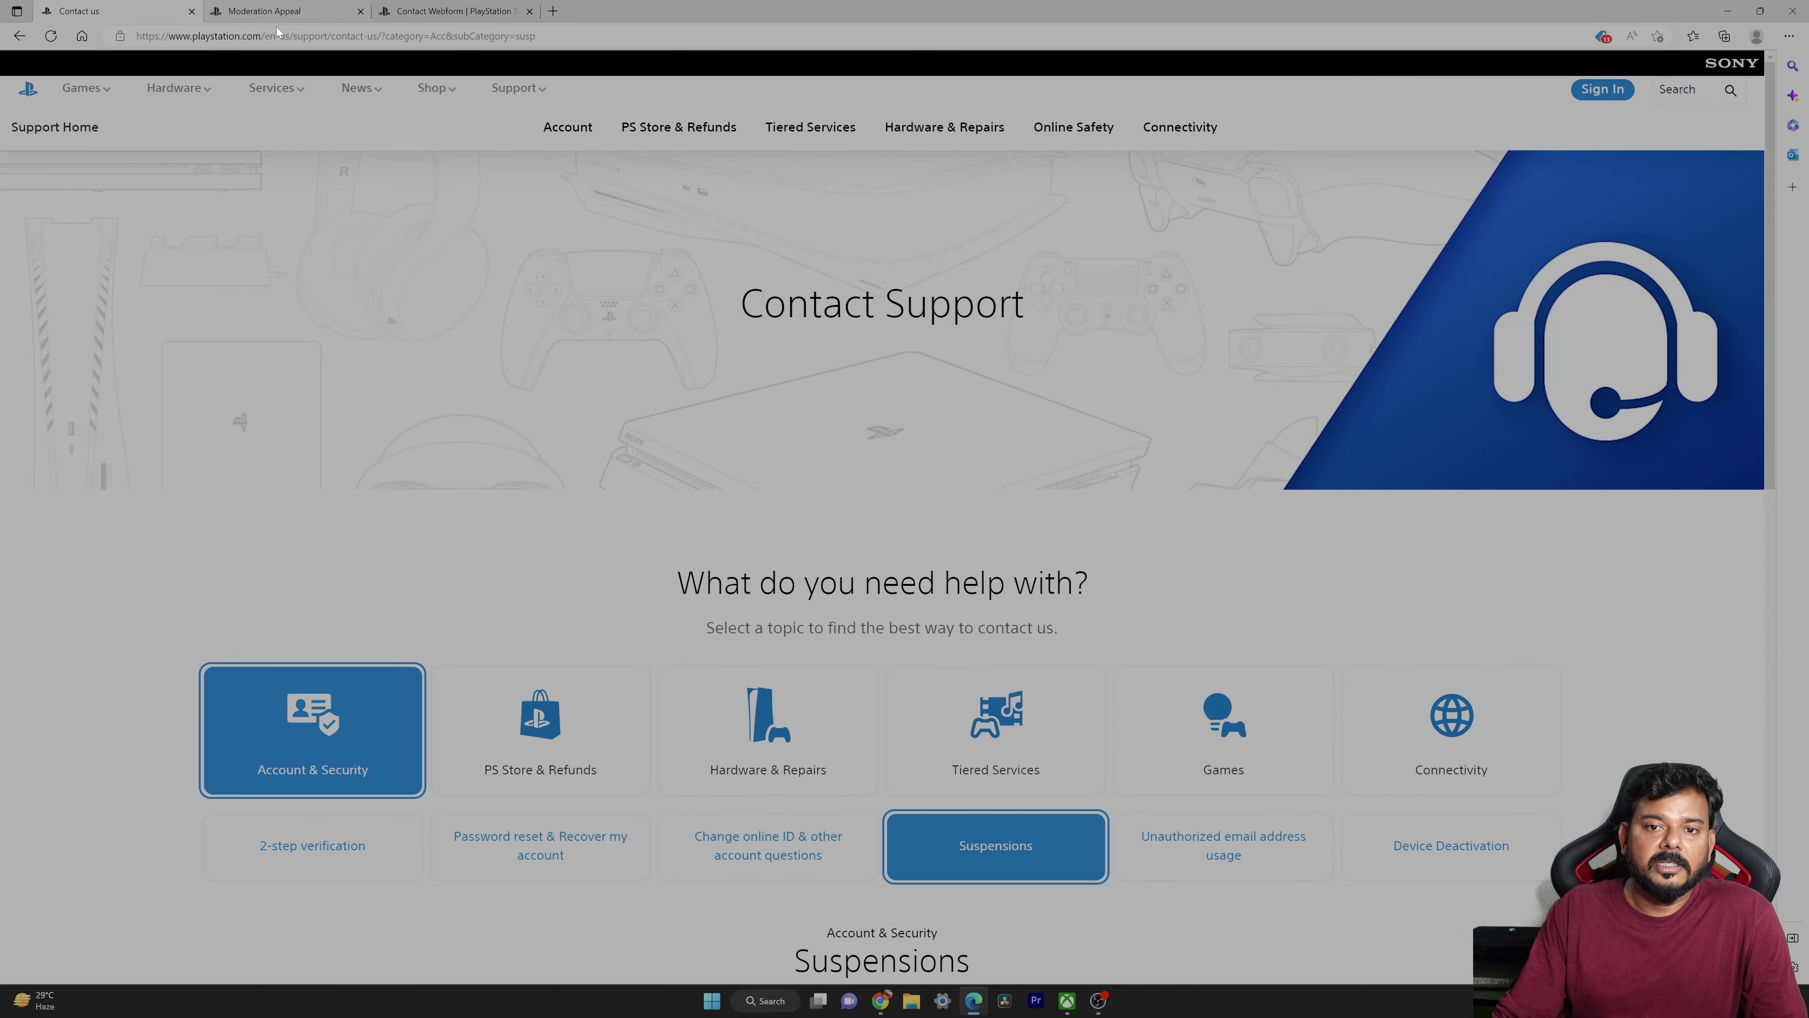
double_click(286, 37)
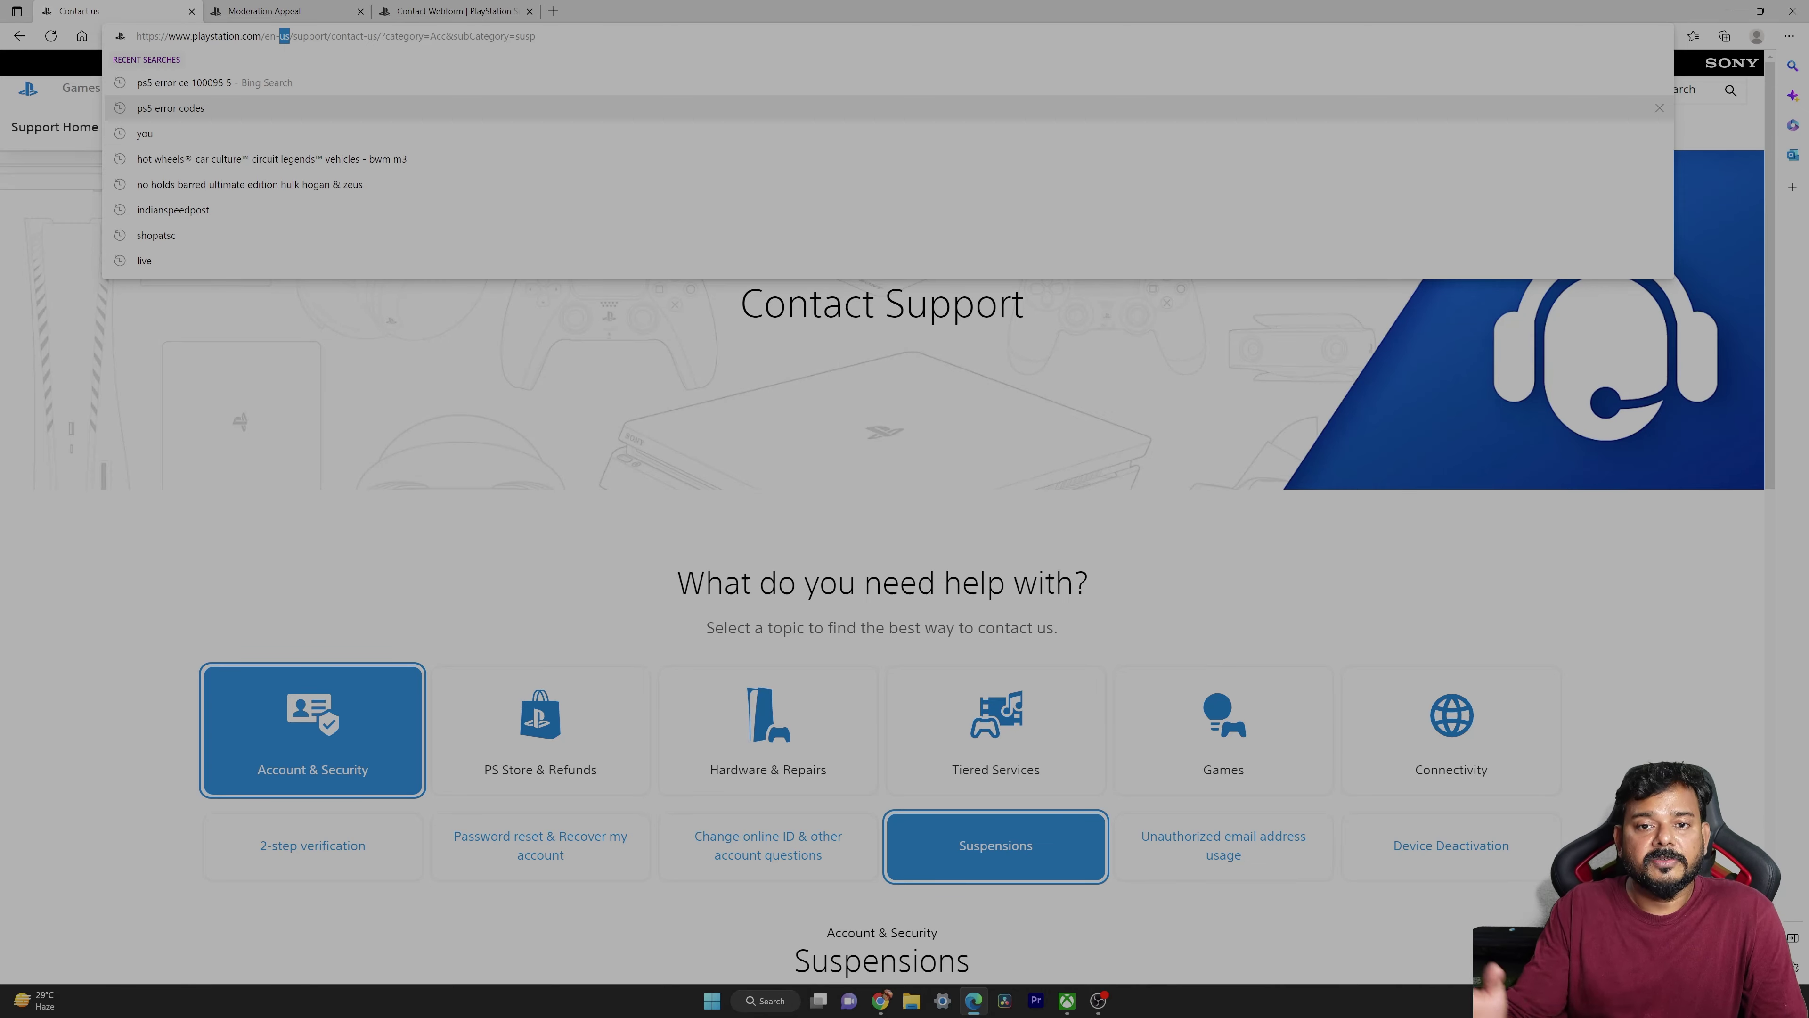
type("uk")
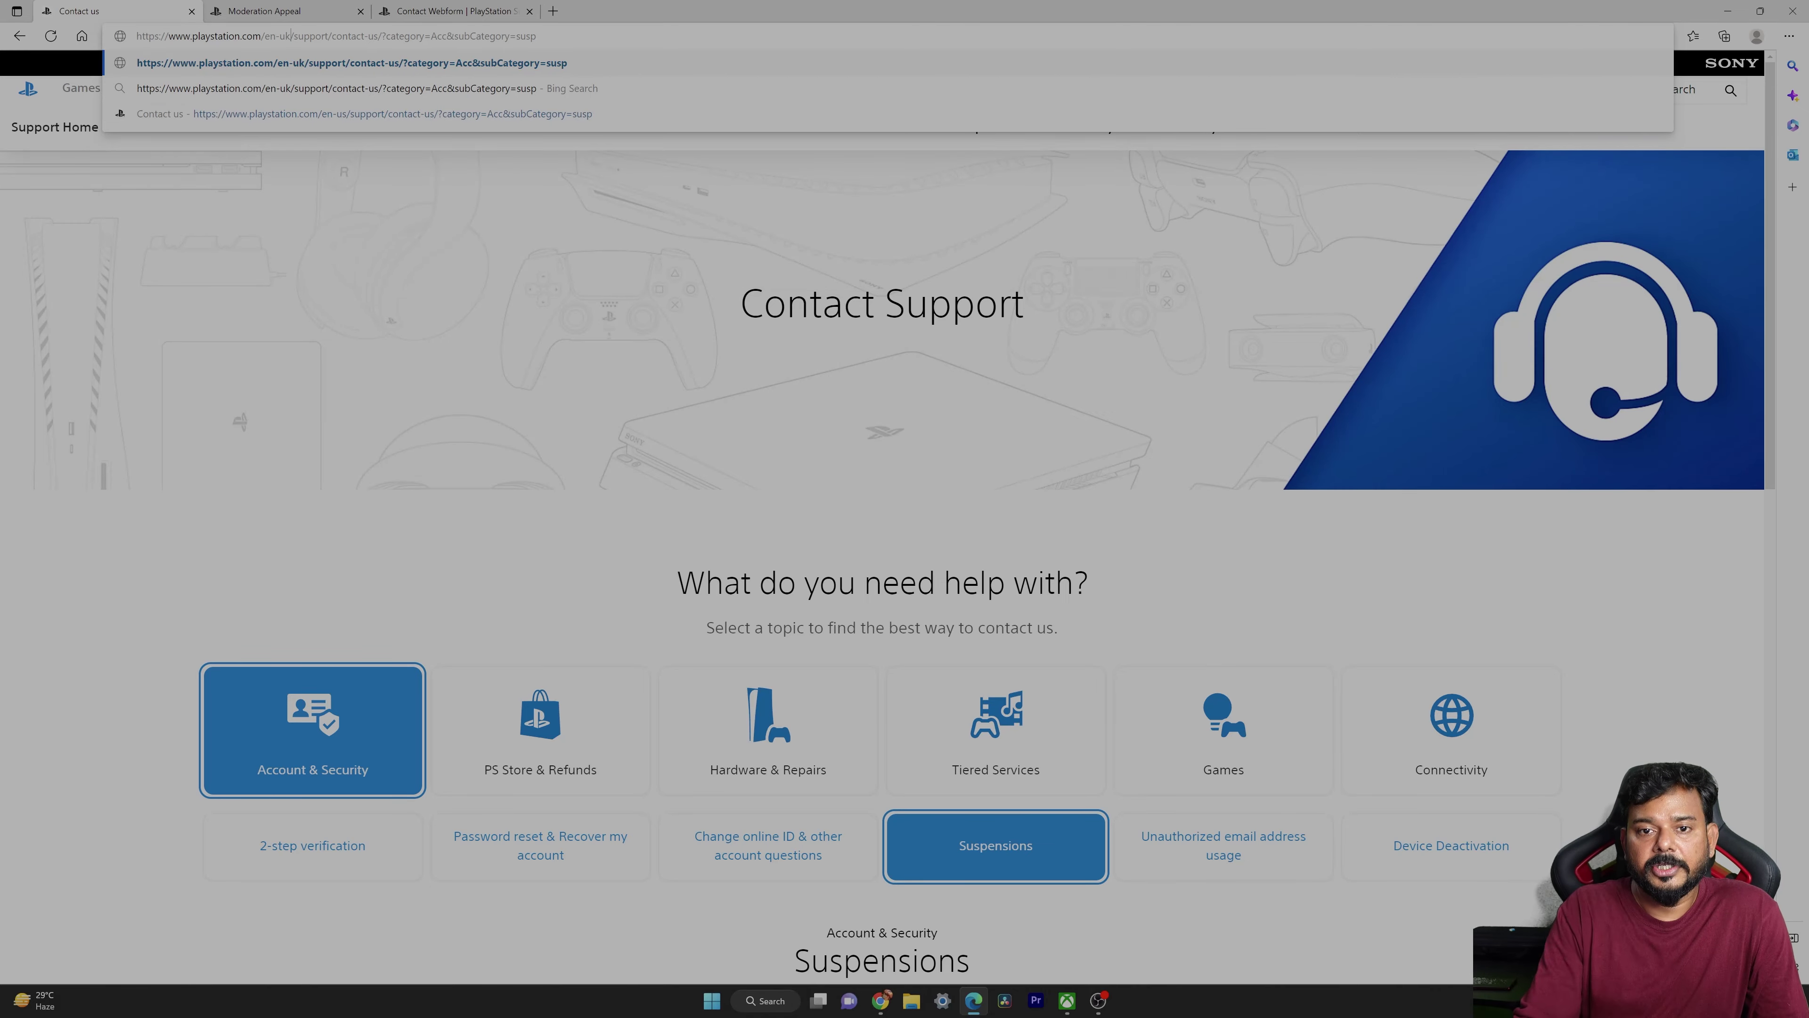
key("Return")
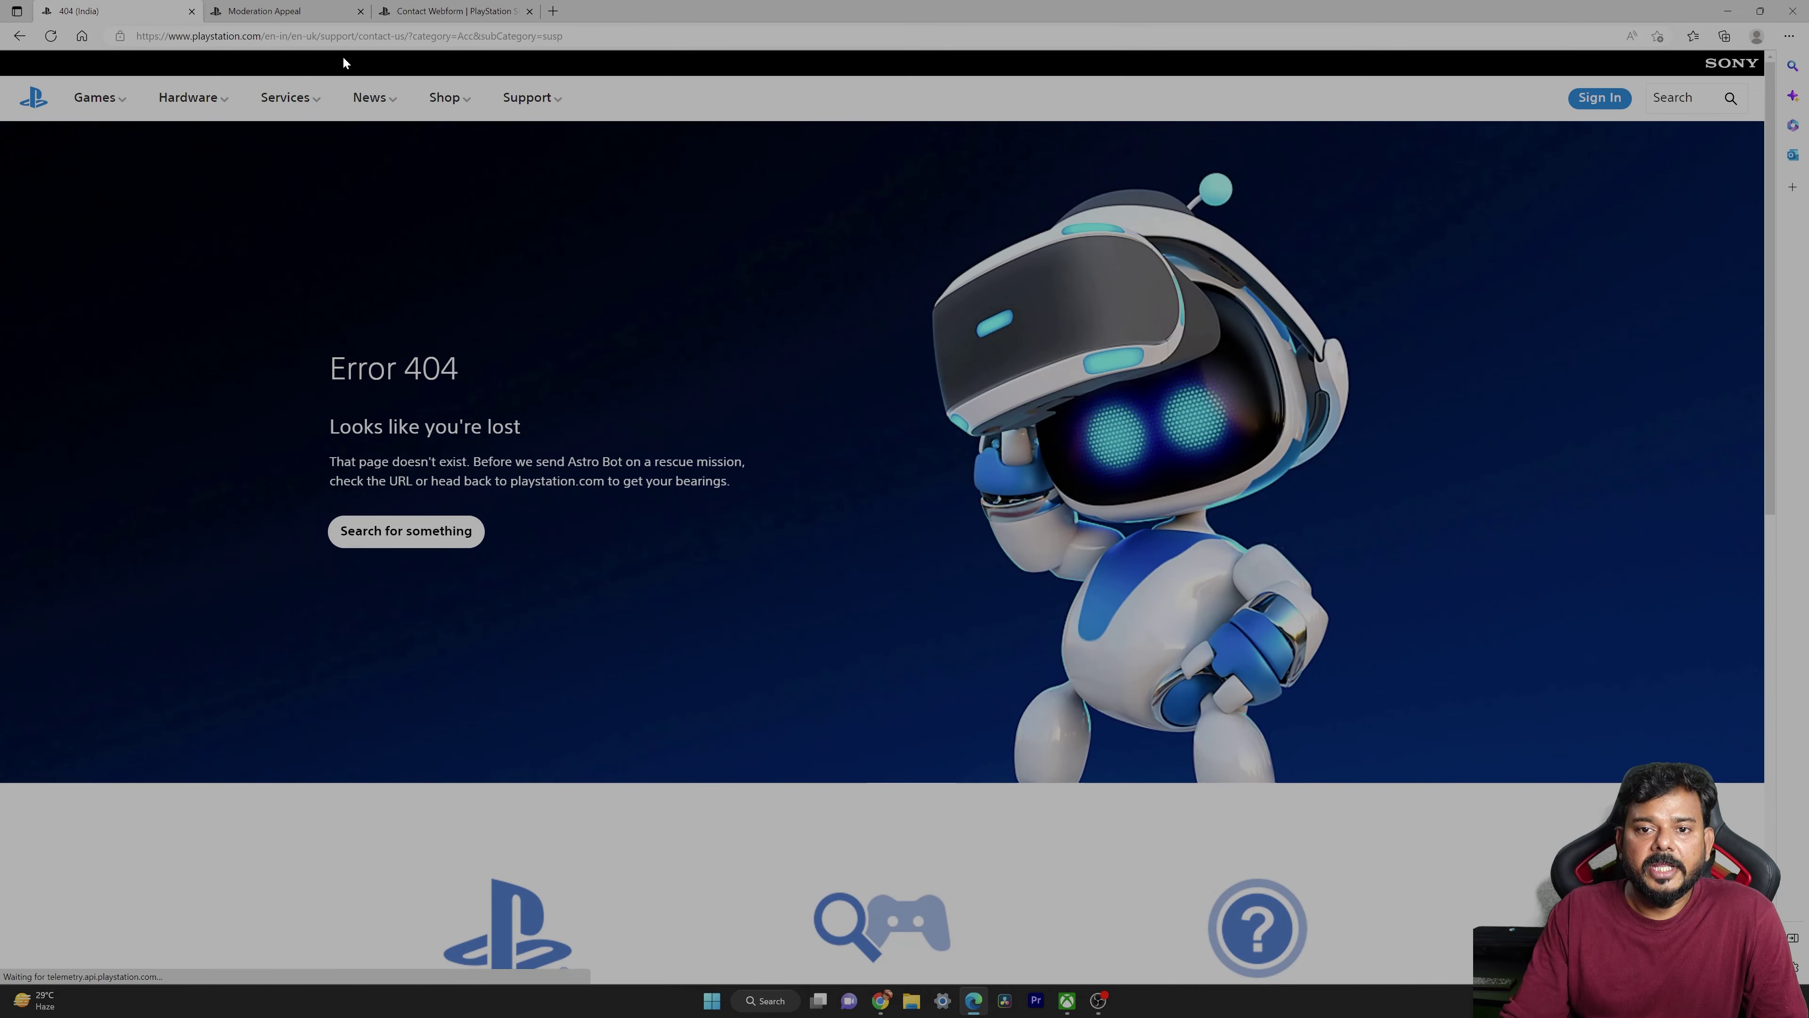
key("alt+Left")
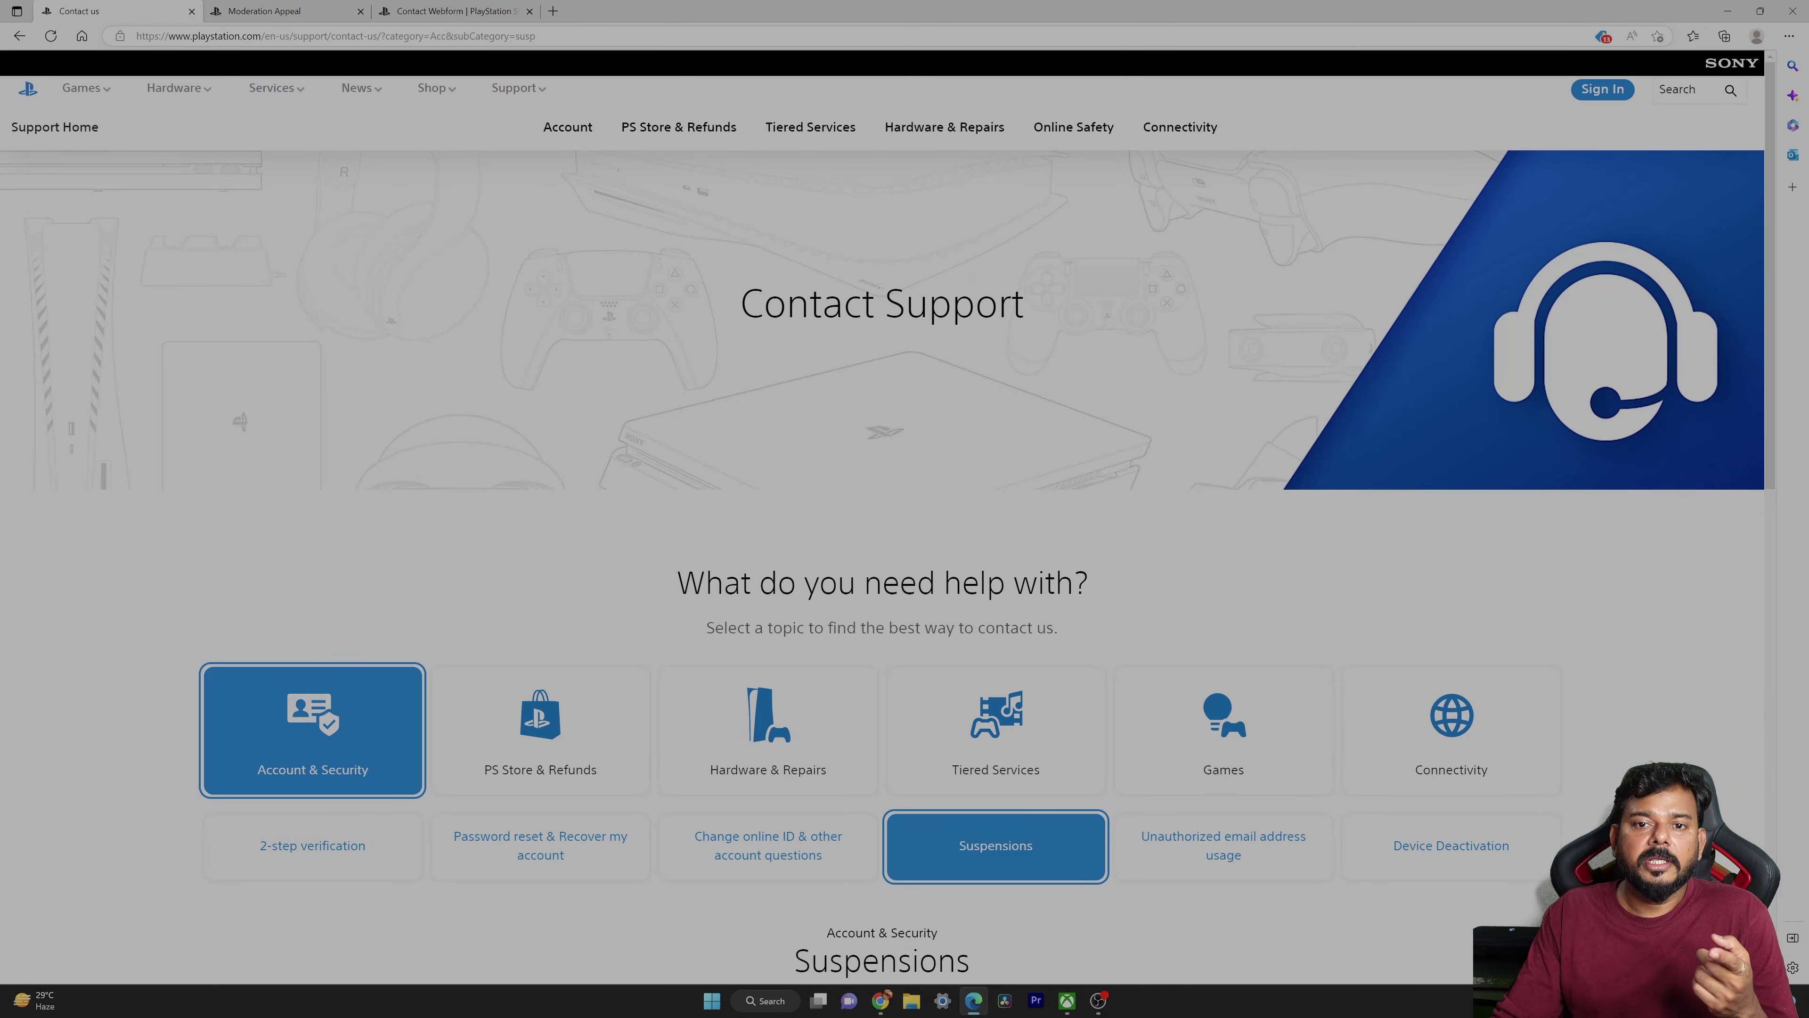
Load the en-gb version of the Suspensions contact page instead.
double_click(284, 36)
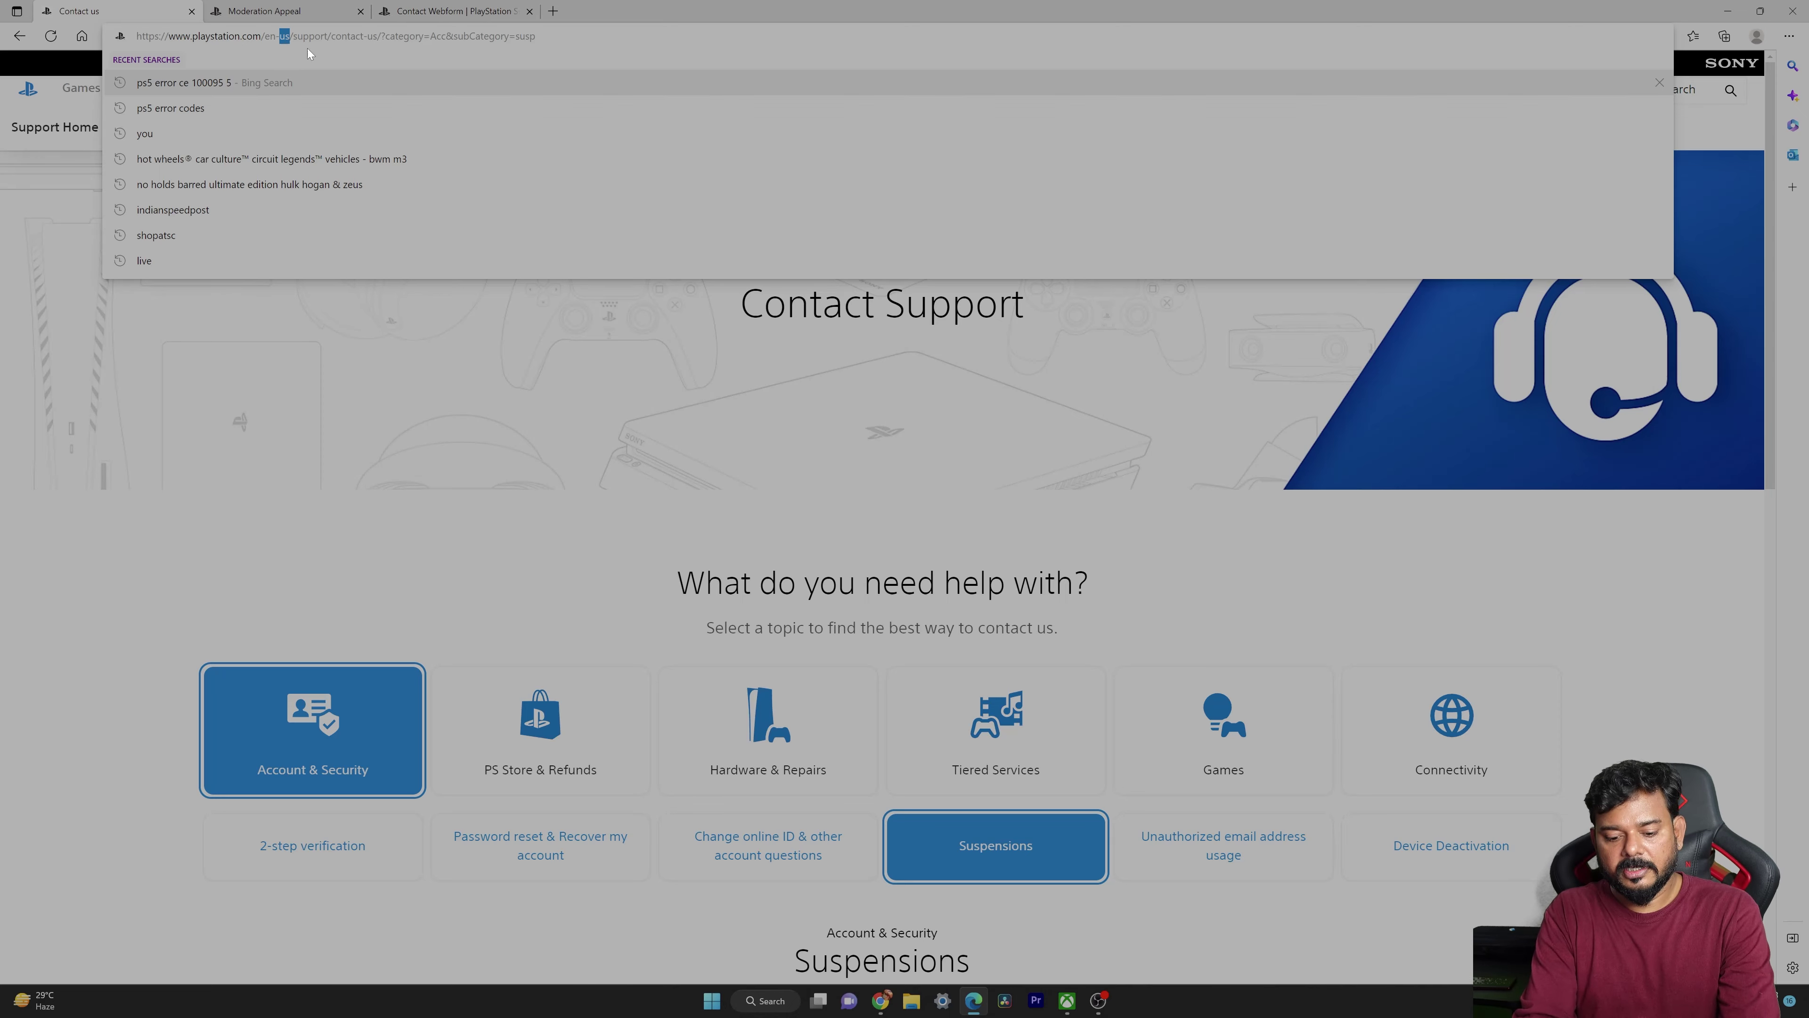
type("gb")
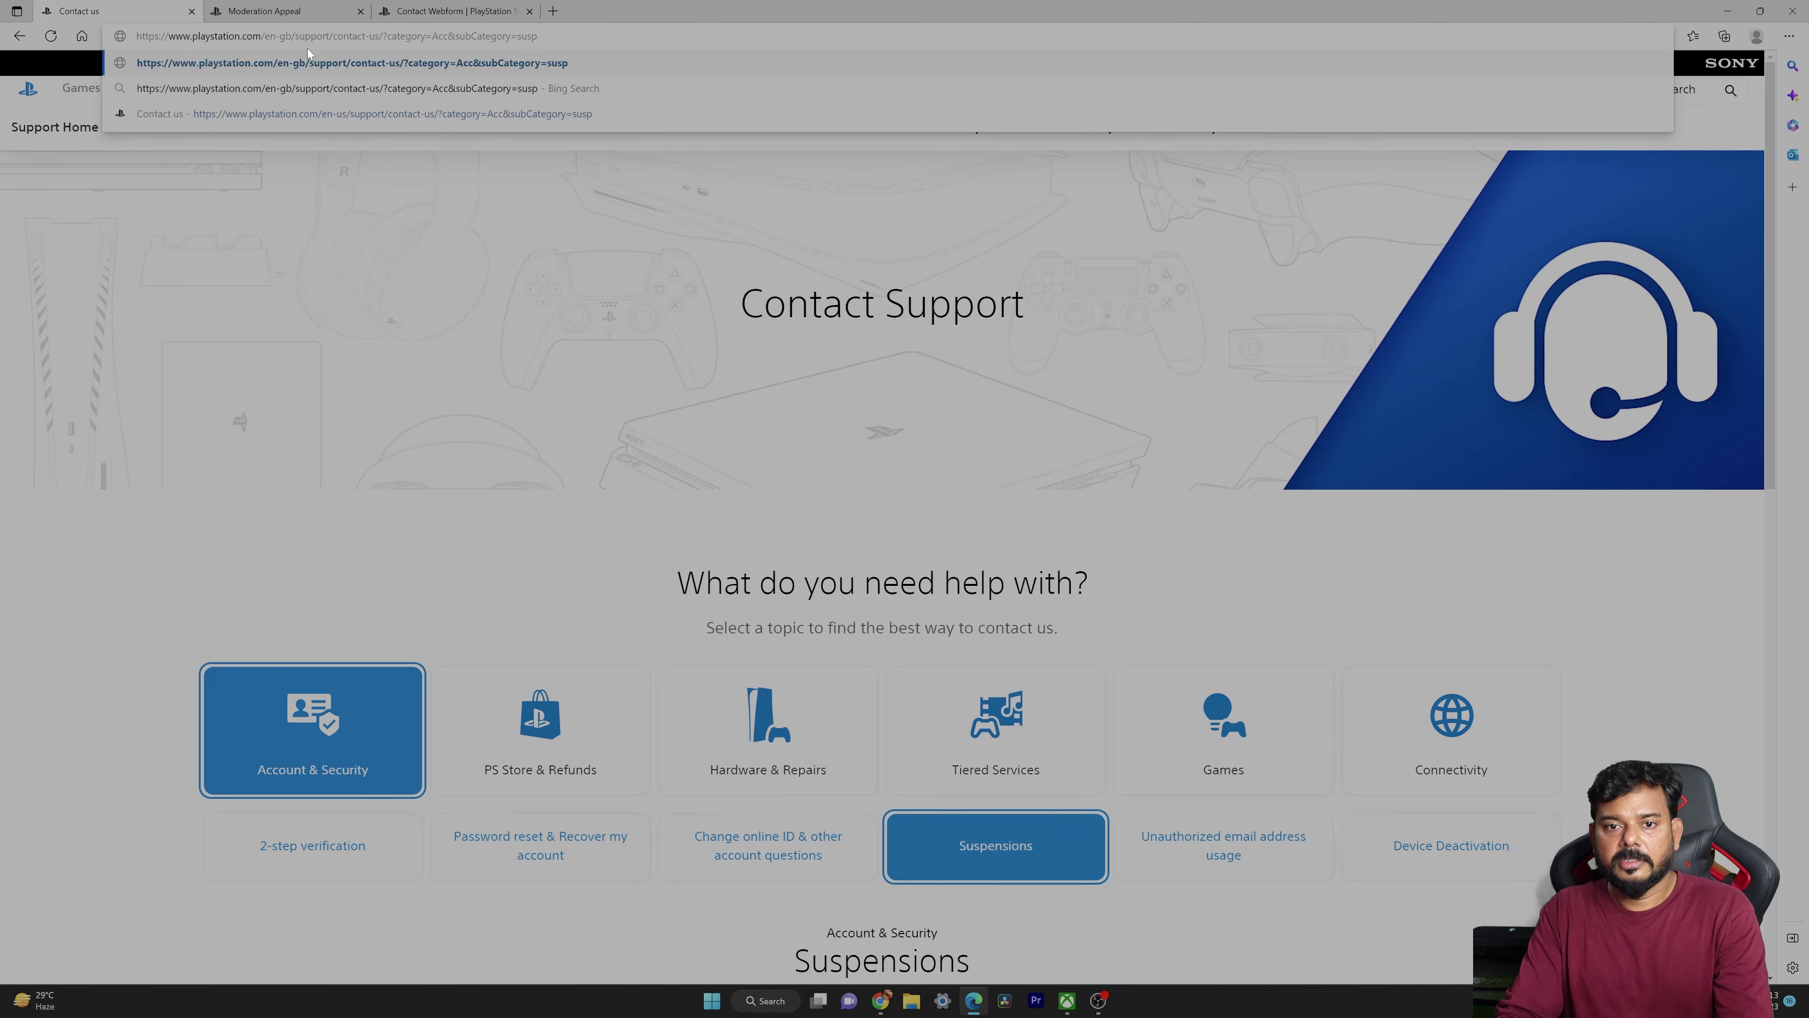
key("Return")
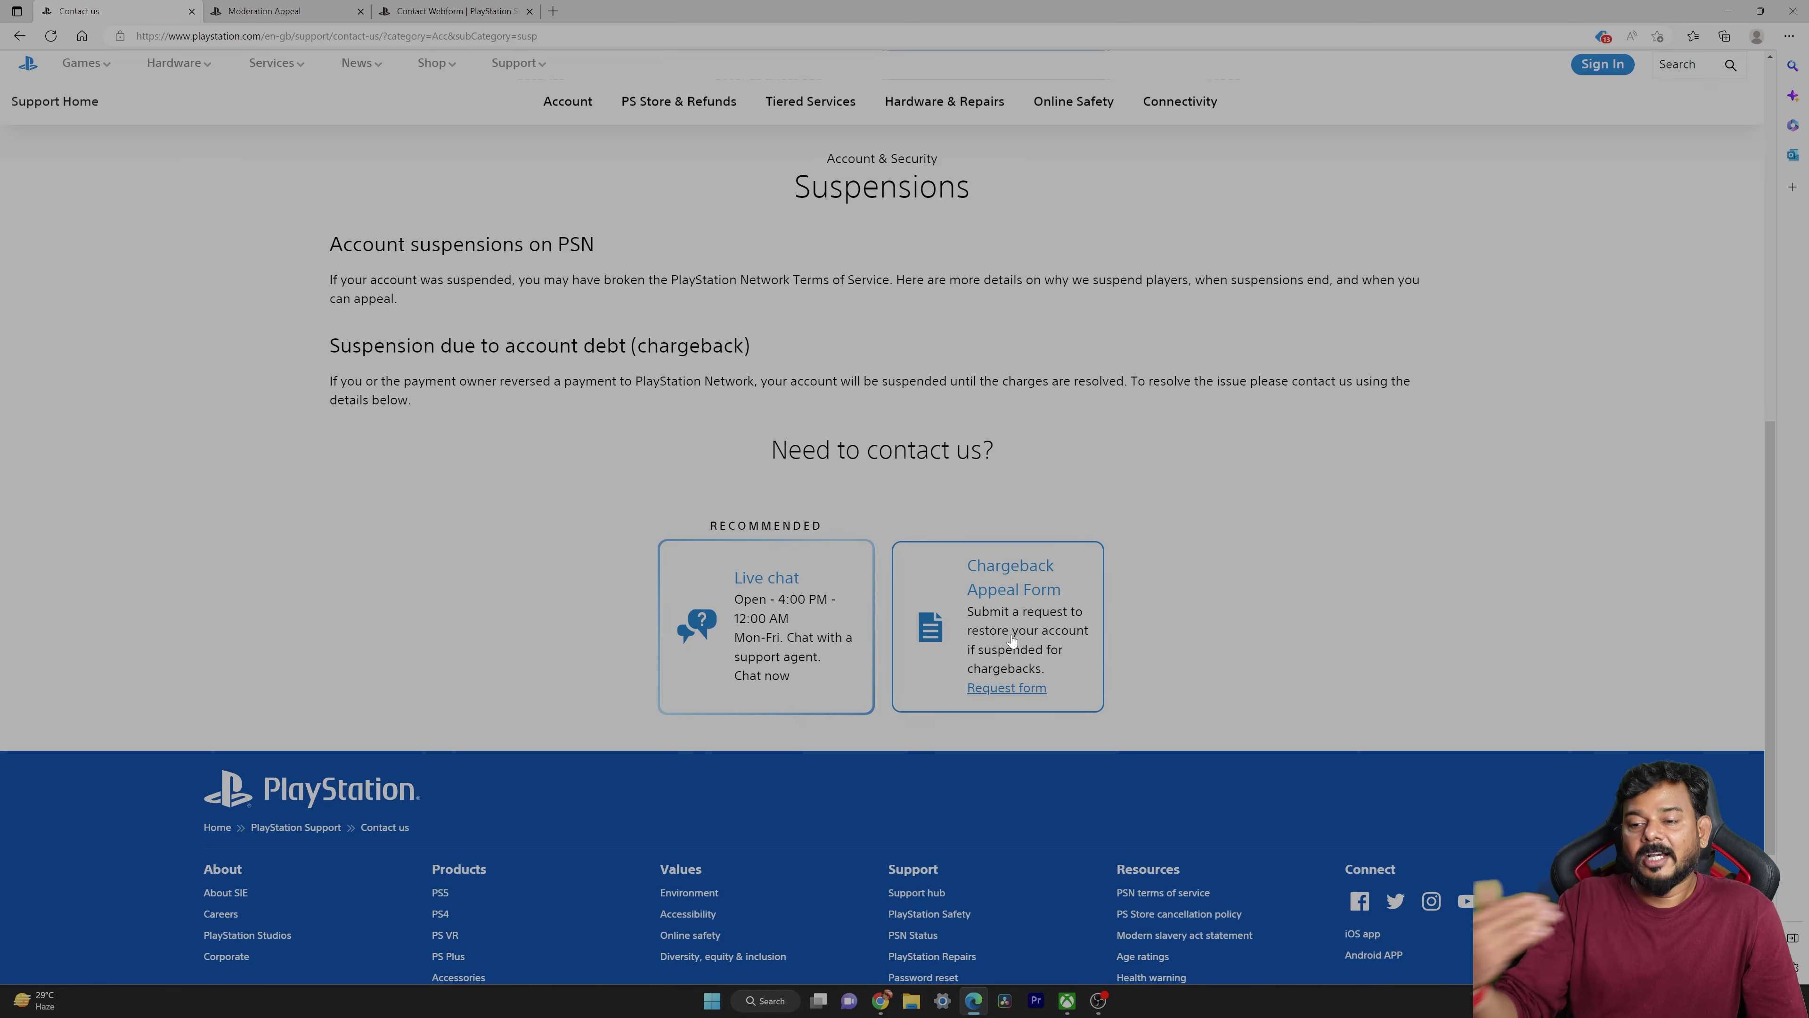
scroll(1051, 716, "up", 8)
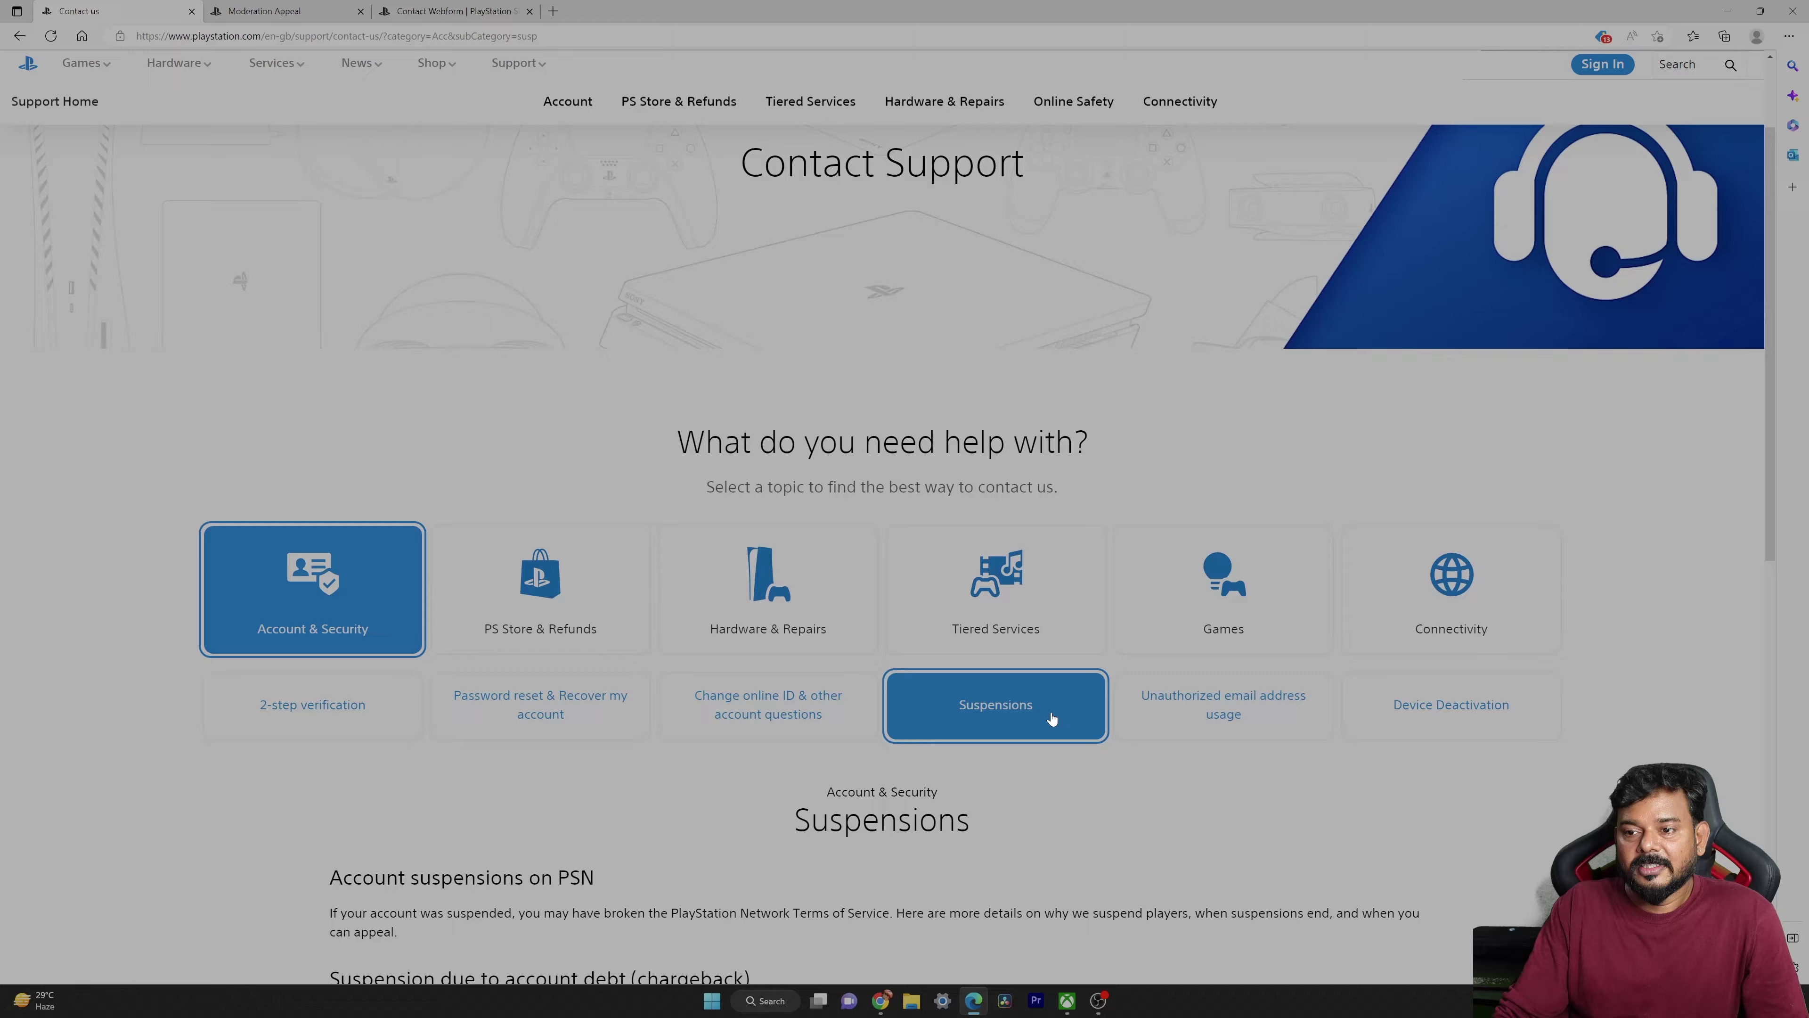
scroll(1057, 716, "down", 8)
scroll(1056, 716, "up", 9)
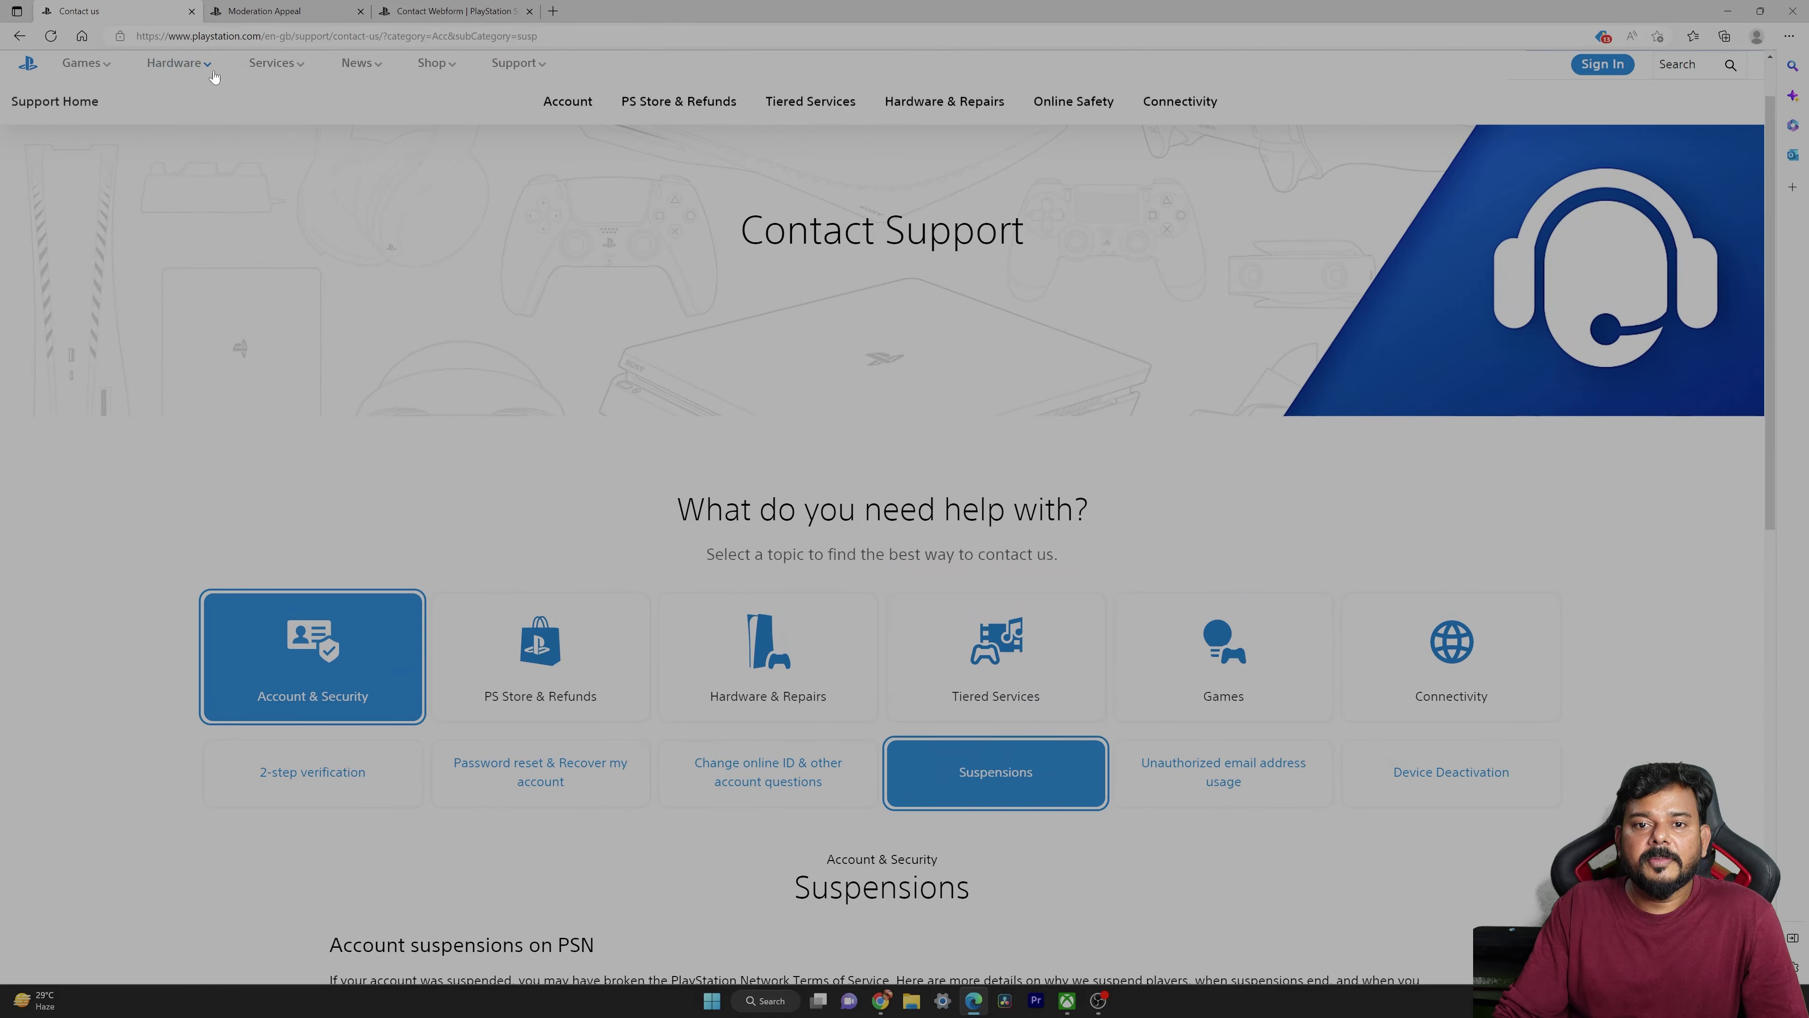
Swap the region code to de and select the 'playstation germany' query in the Google results.
double_click(285, 36)
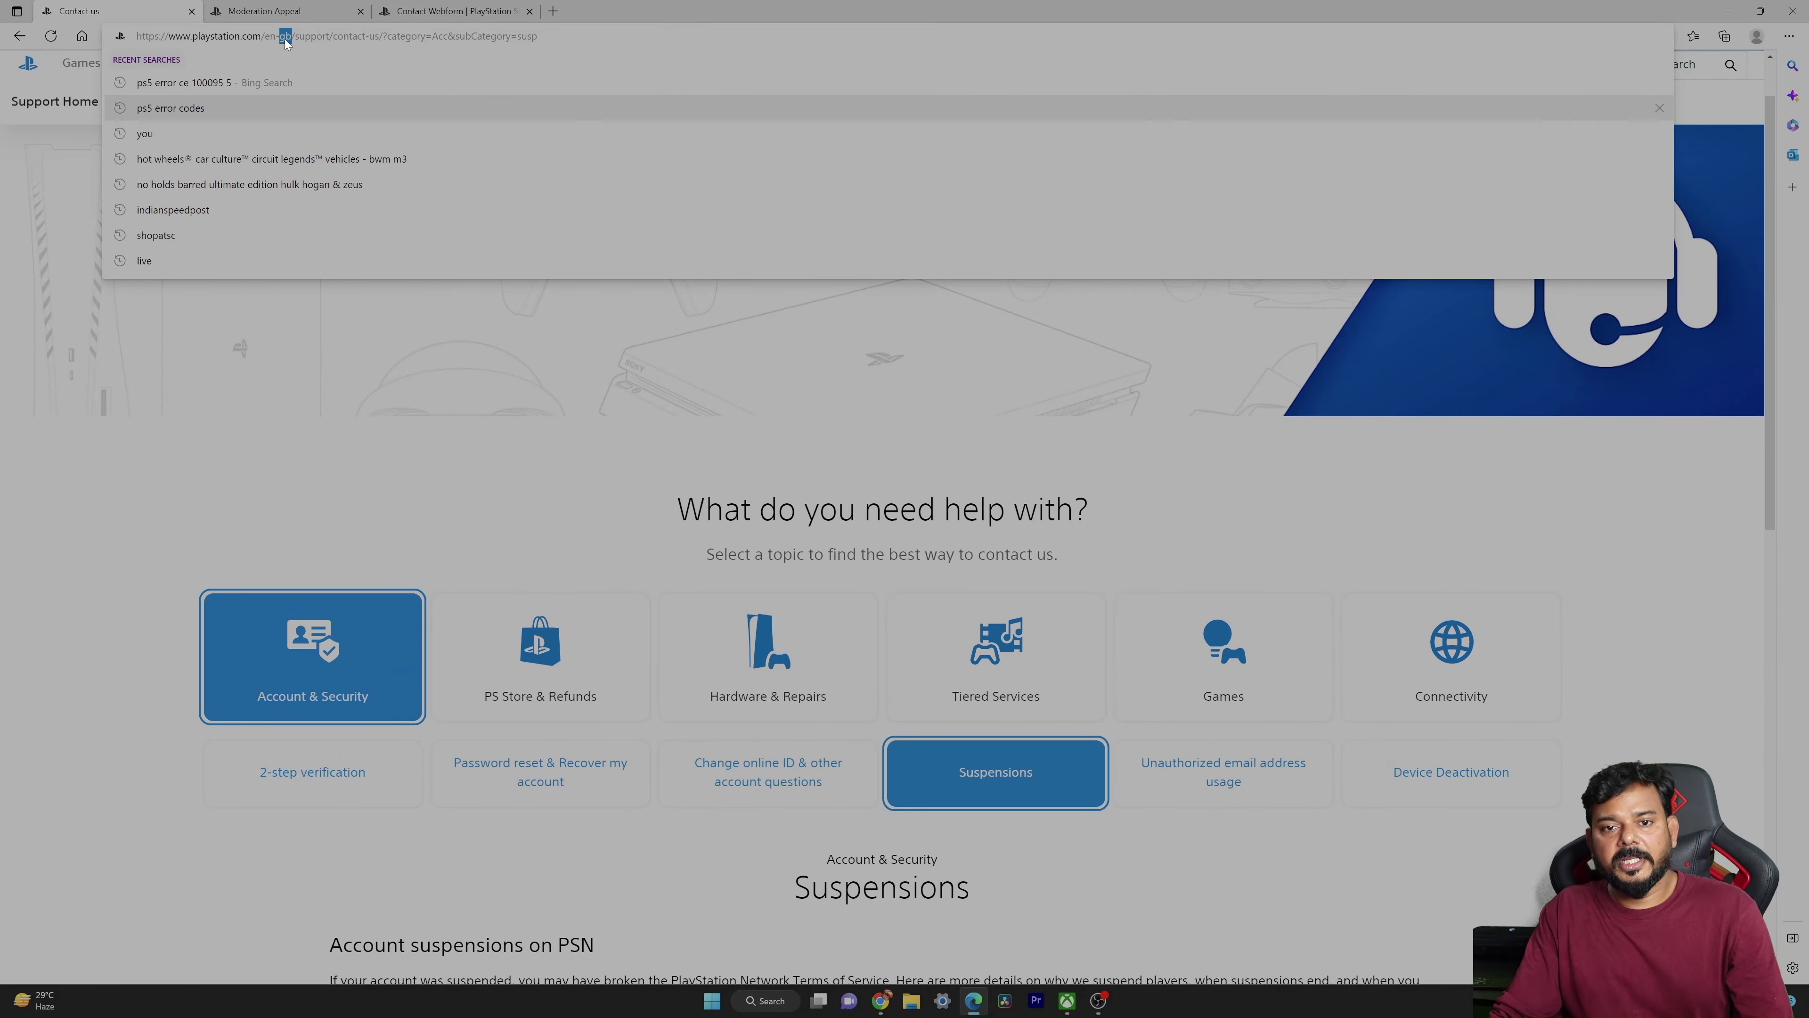
type("de")
key("Return")
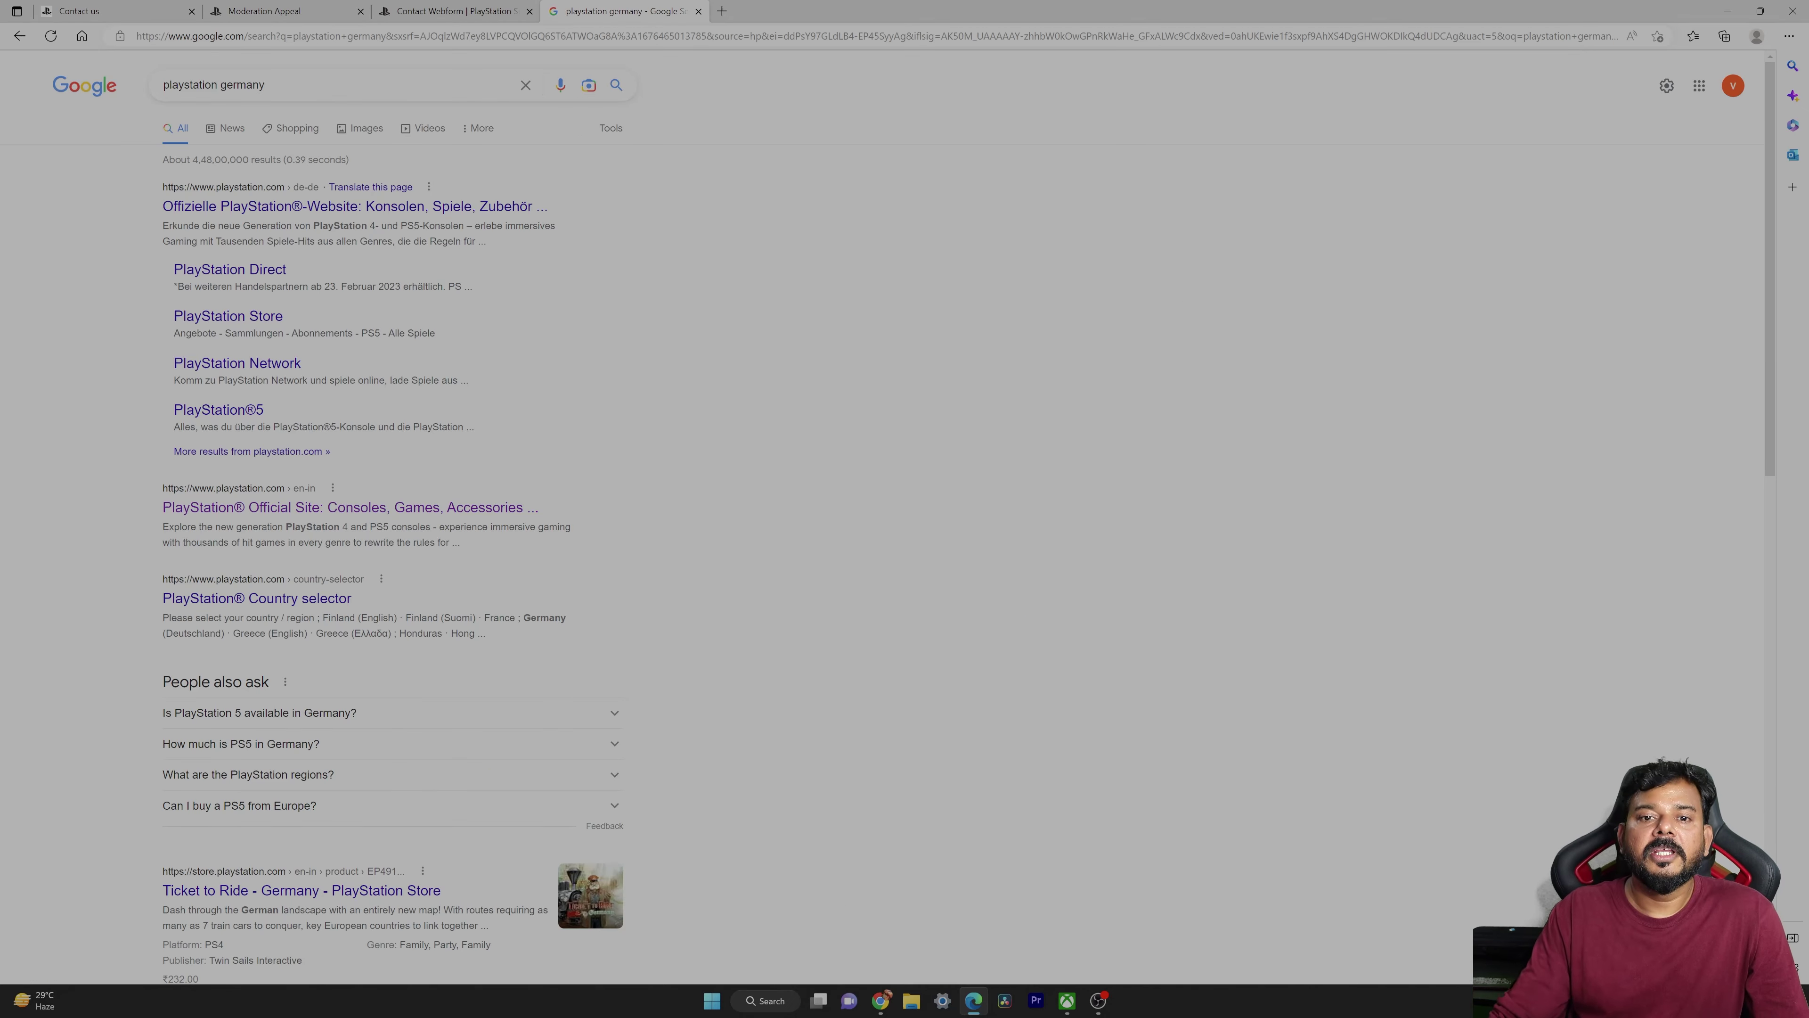
left_click_drag(265, 85, 163, 85)
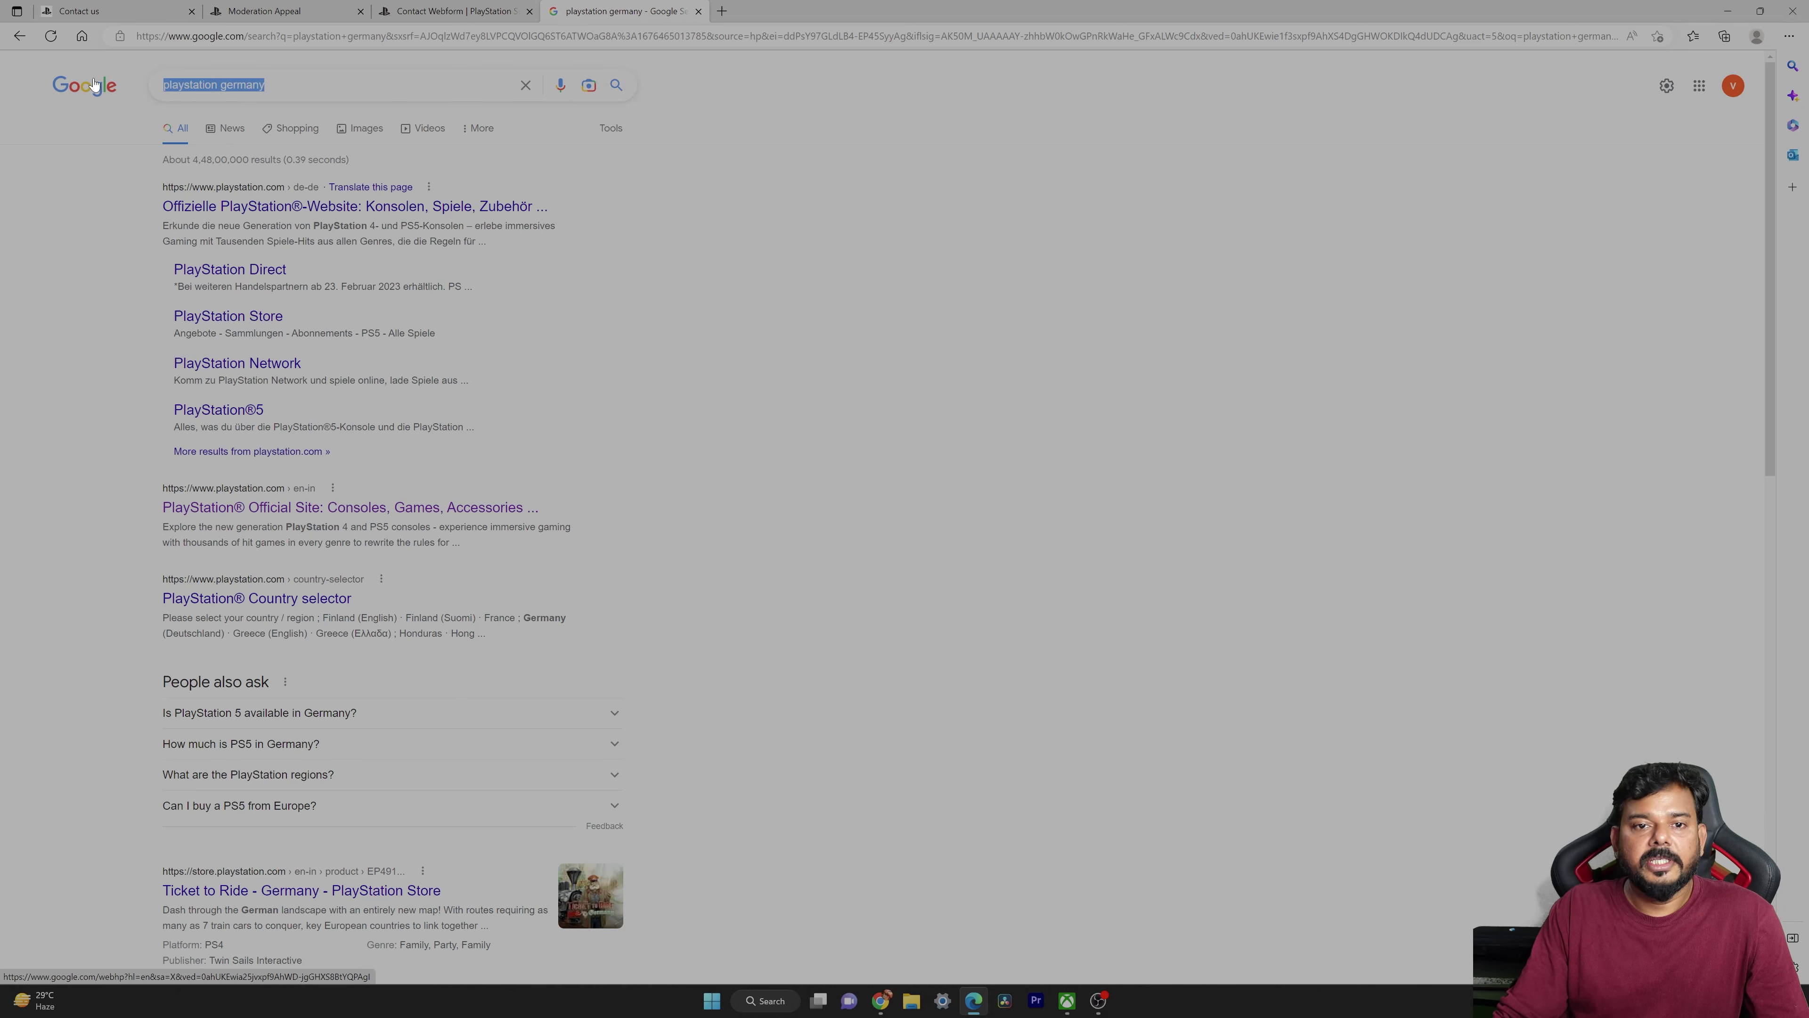
key("ctrl+1")
left_click_drag(265, 36, 291, 36)
type("de-de")
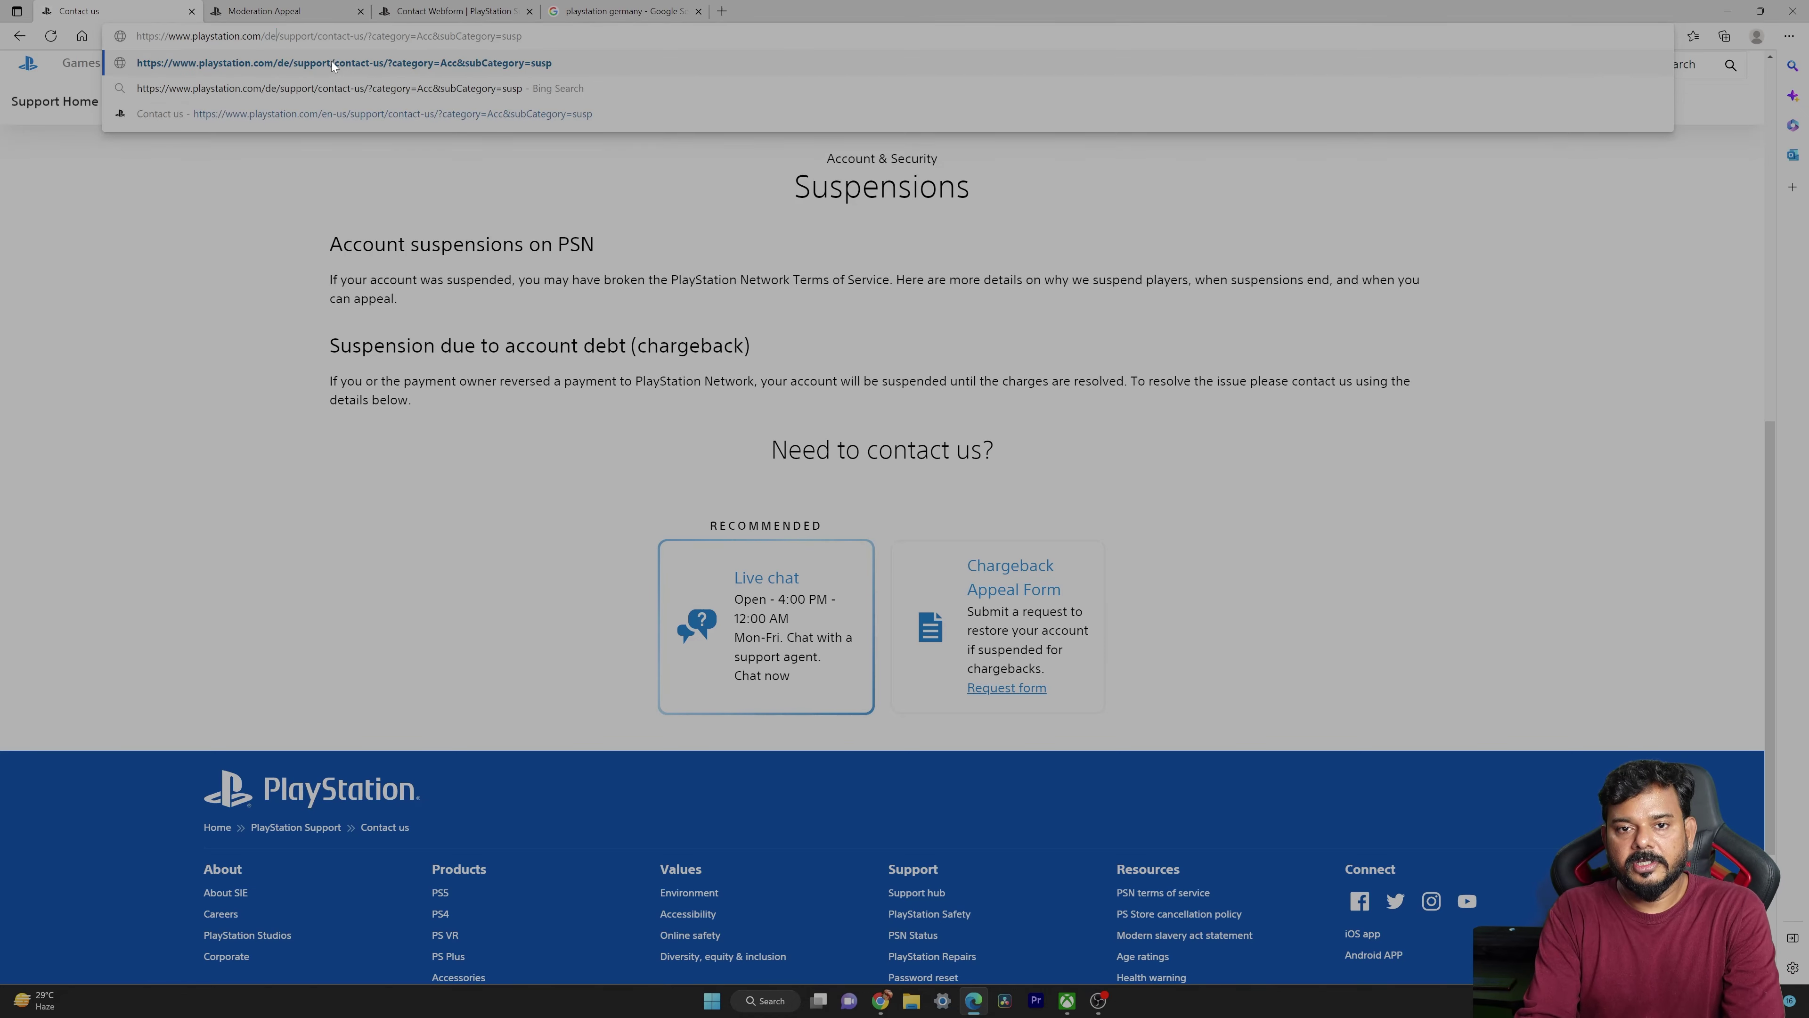
key("Return")
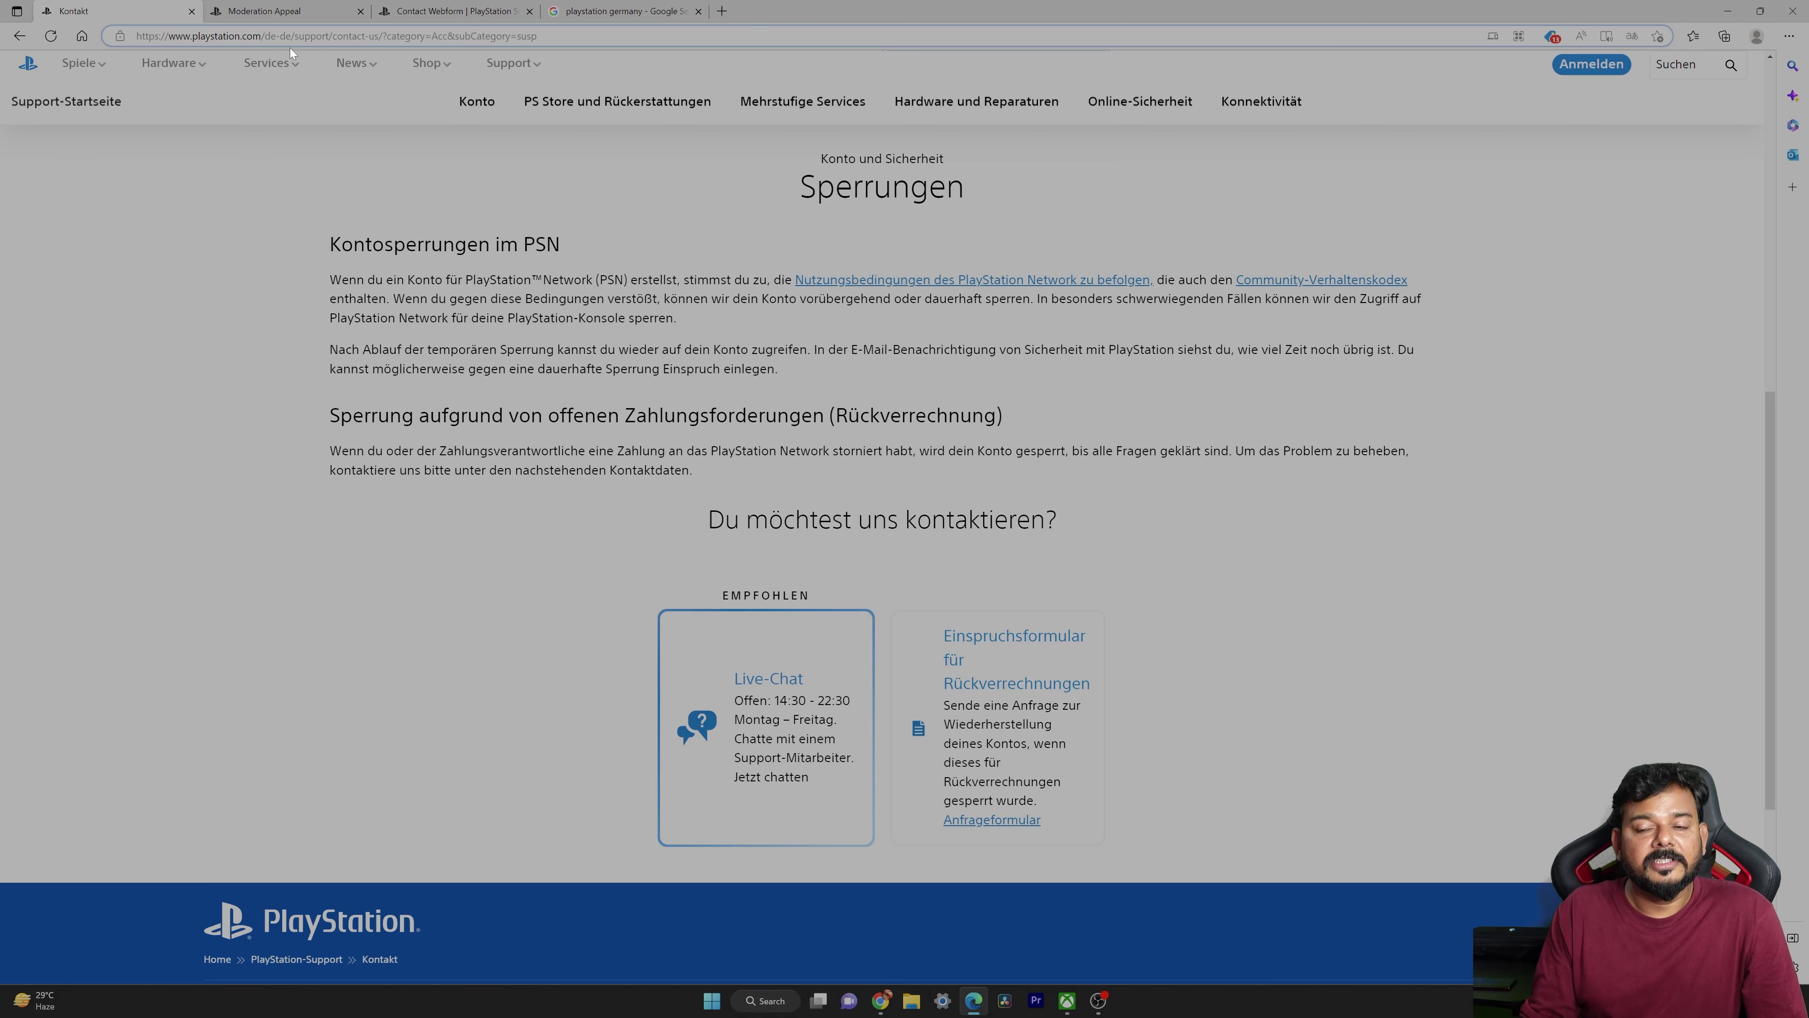
left_click(19, 36)
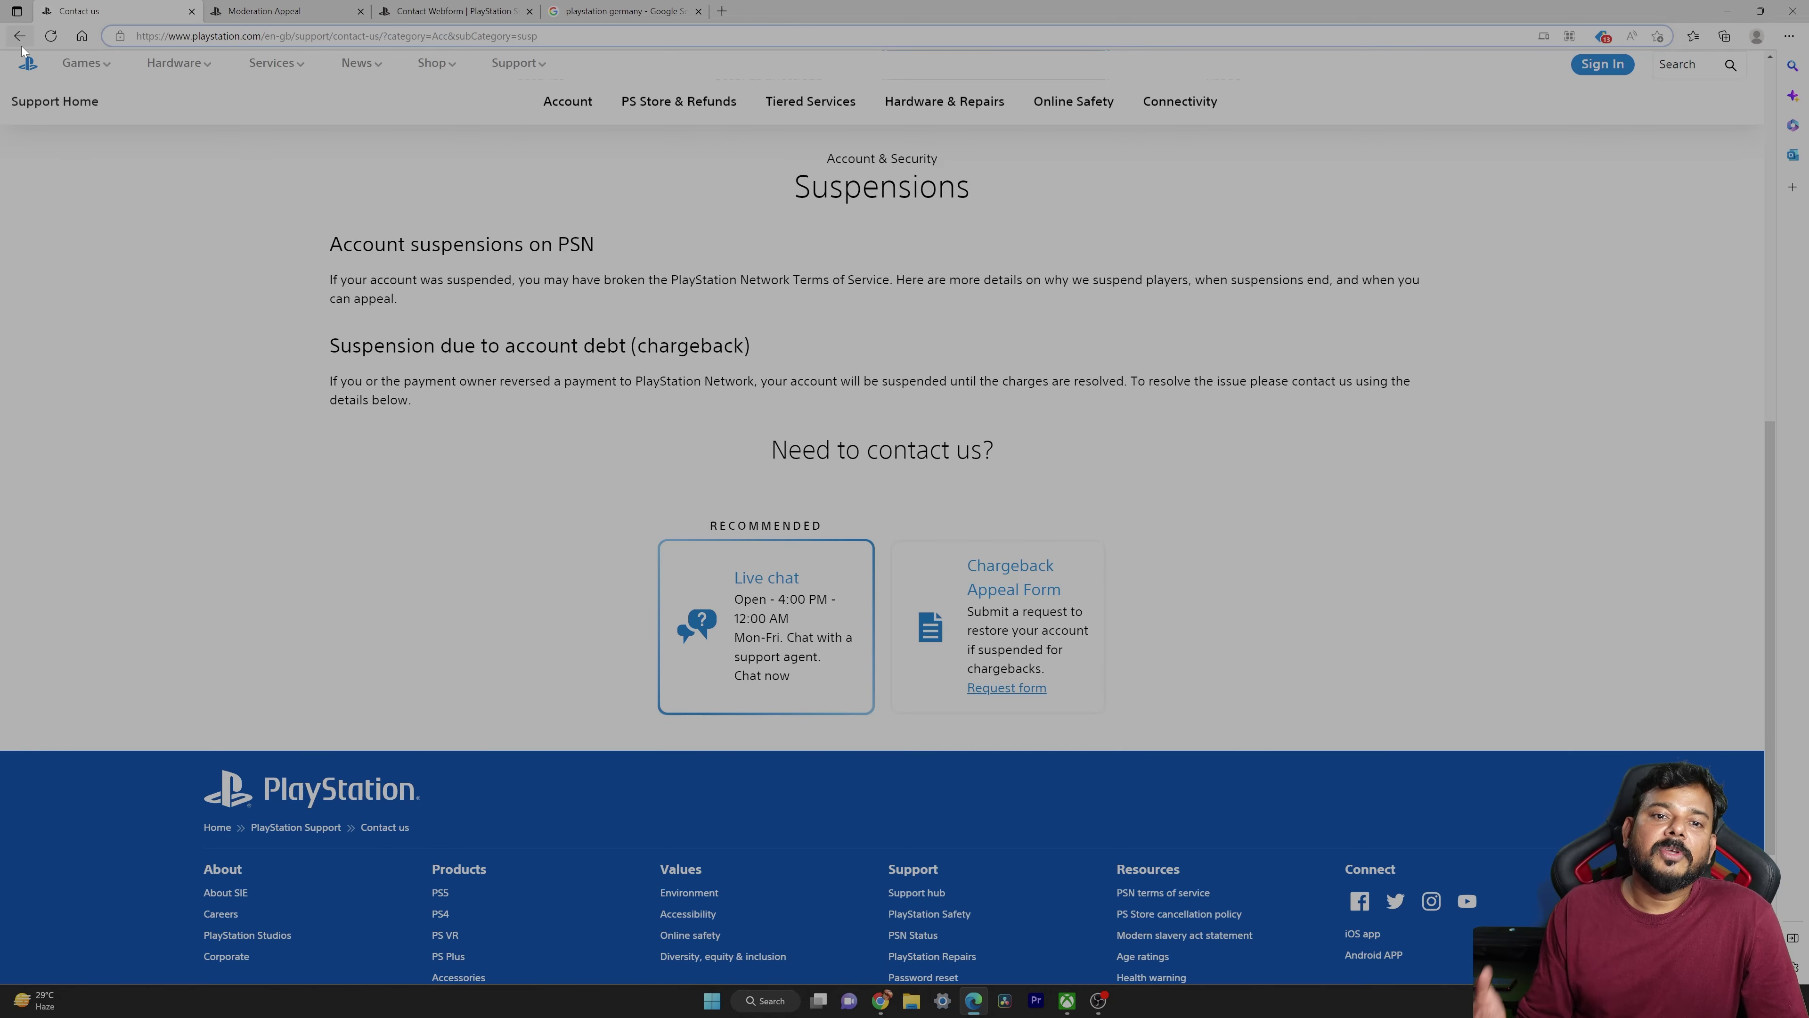